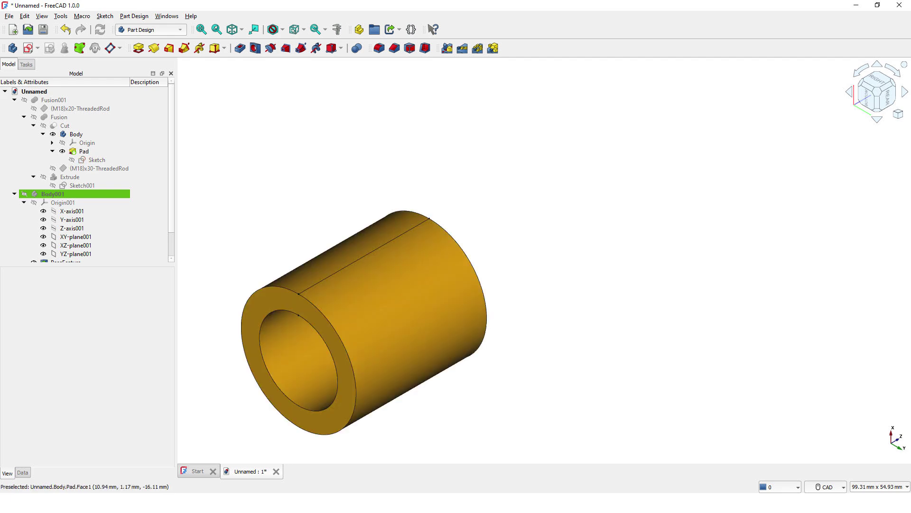
- Examine the finished threaded hex fitting and its modelling stages from several angles
click(76, 253)
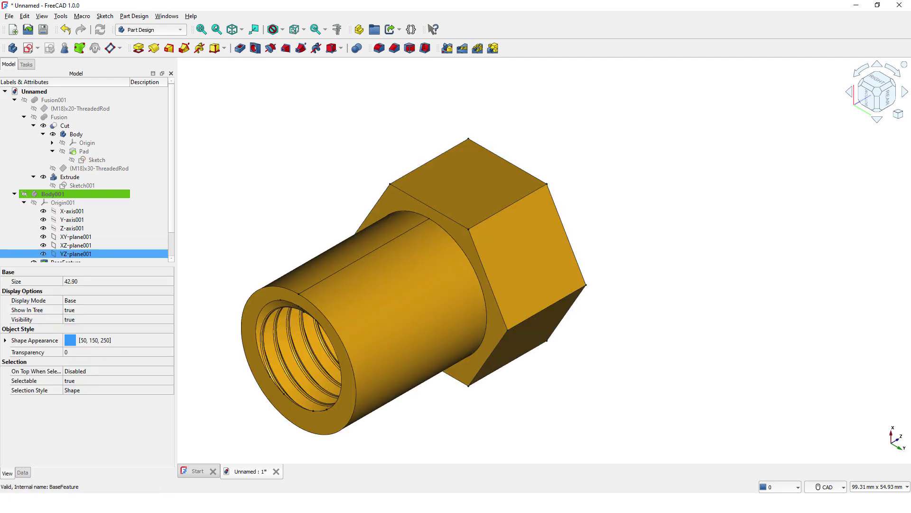
click(84, 150)
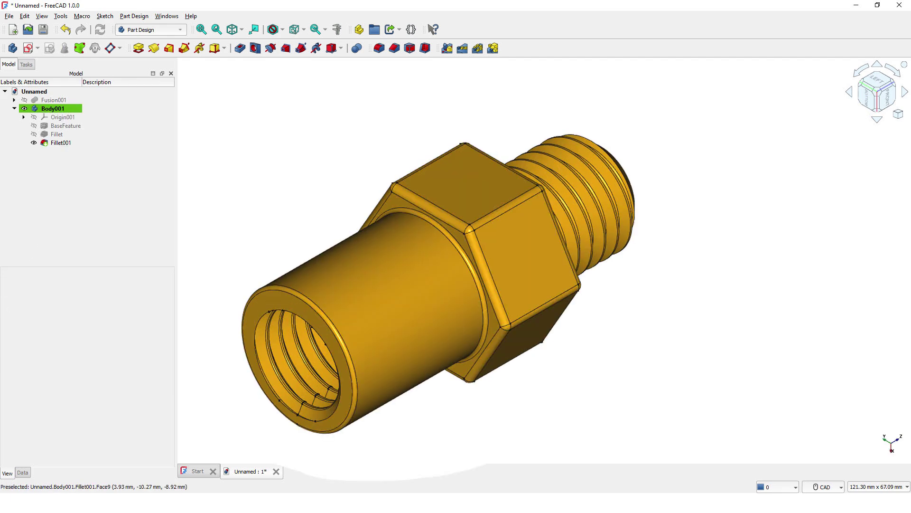
middle_drag(479, 365, 553, 294)
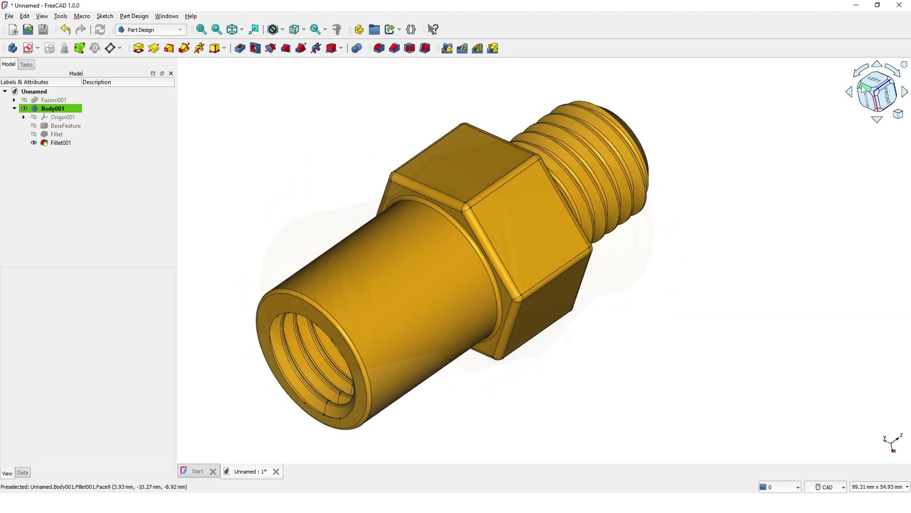
drag(878, 95, 864, 91)
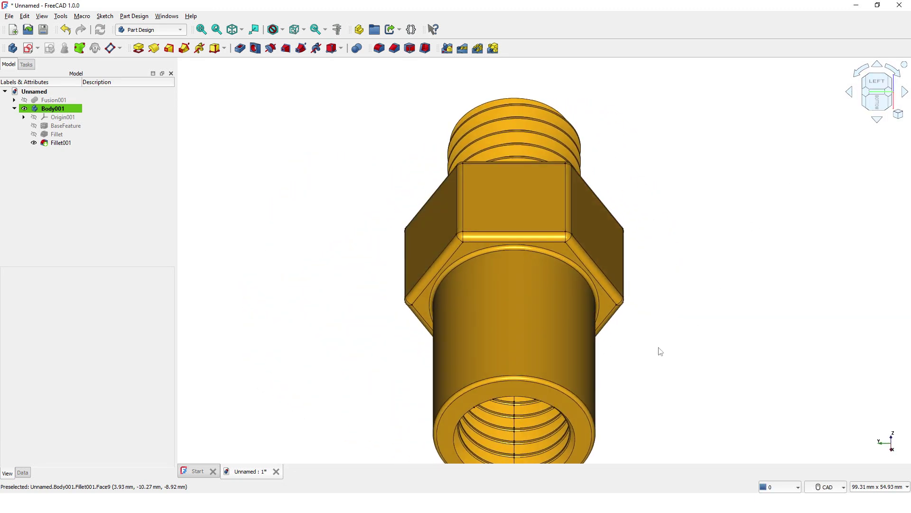
scroll(647, 340, up, 1)
scroll(613, 349, down, 2)
middle_drag(613, 346, 441, 488)
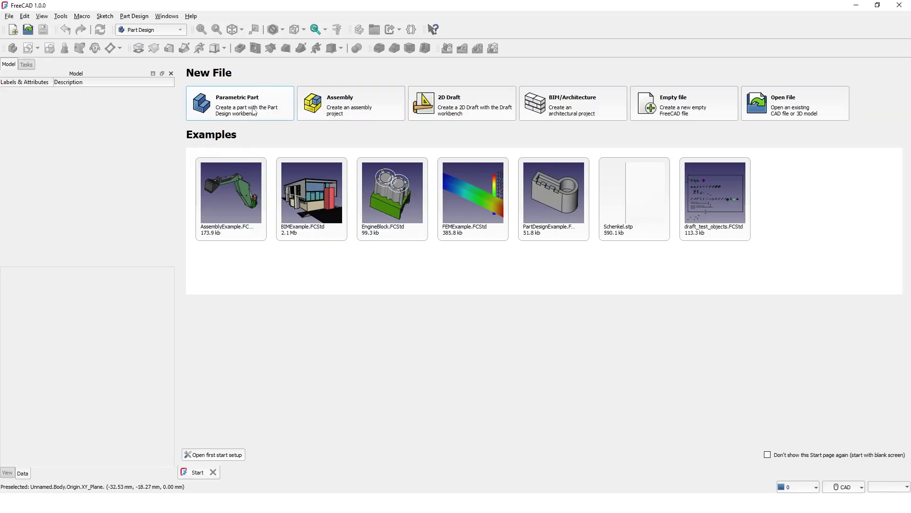
- Create a new parametric part document and search the available addons for "fast"
click(254, 111)
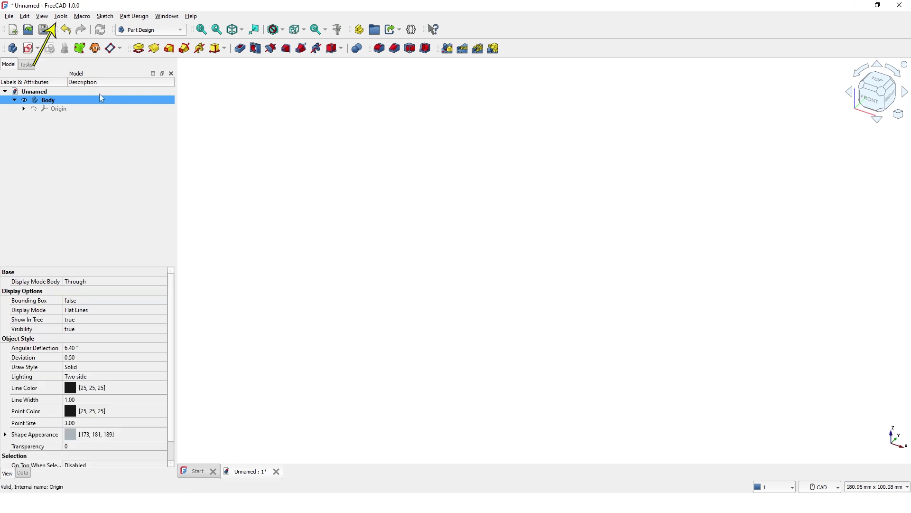
click(66, 18)
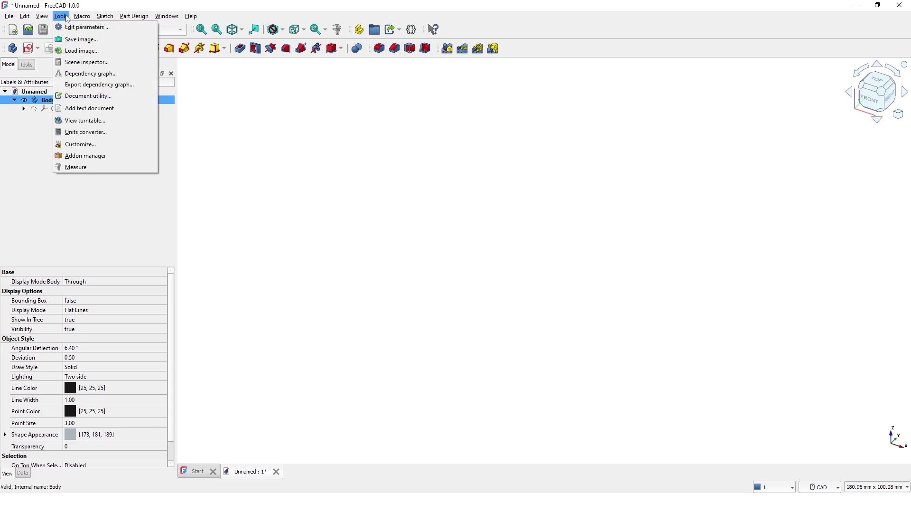
click(92, 159)
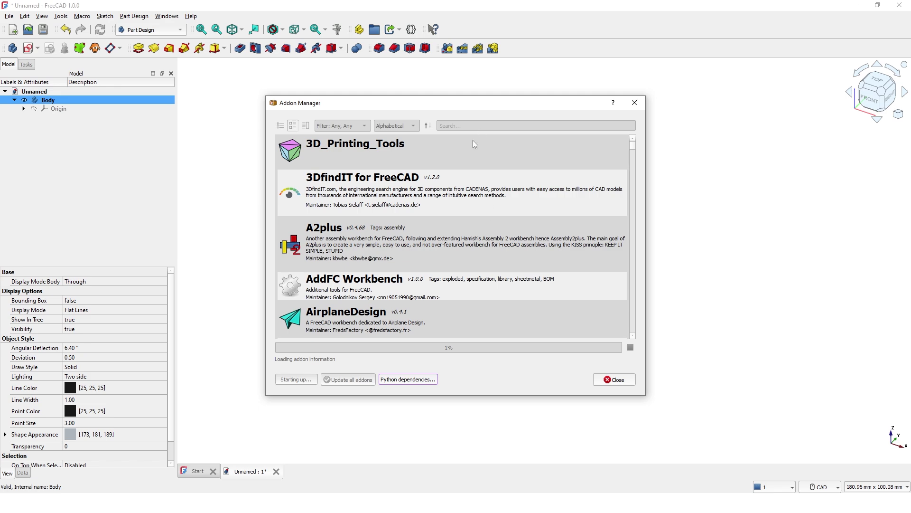
click(467, 125)
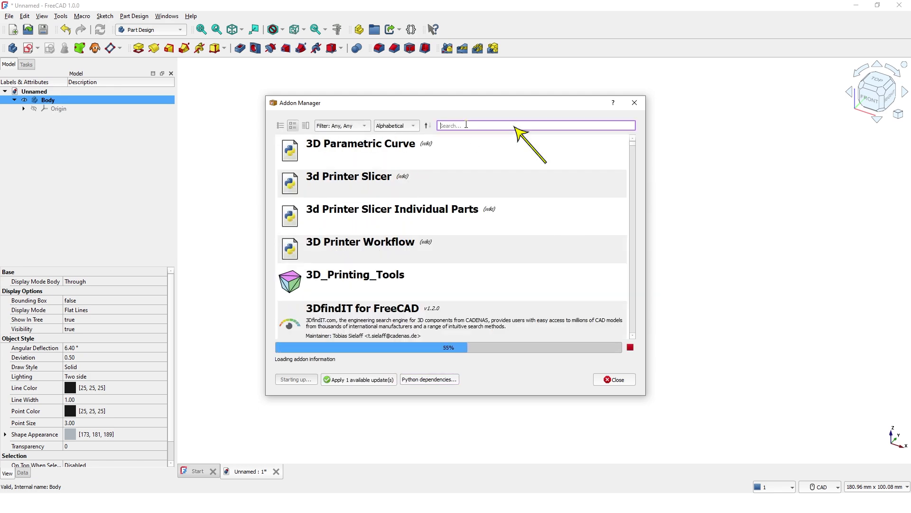
text(fast)
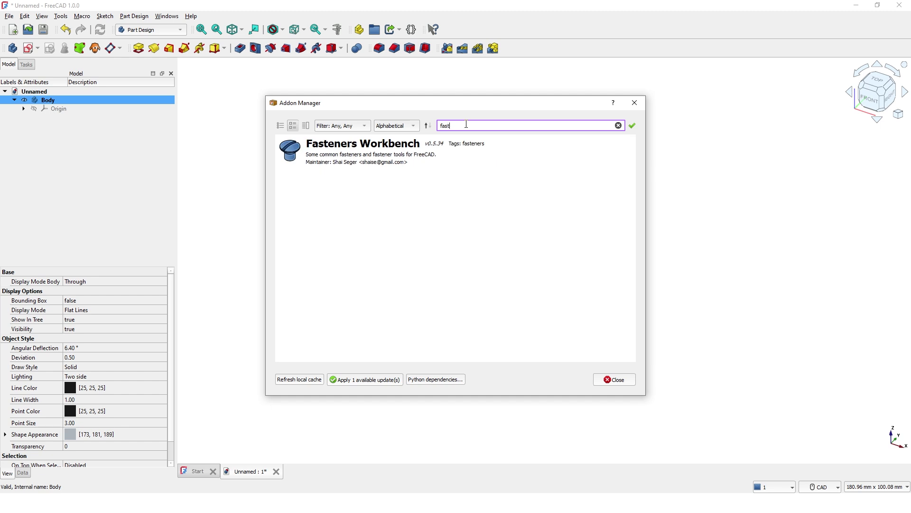
- Install the Fasteners Workbench addon and restart the program to apply it
click(607, 157)
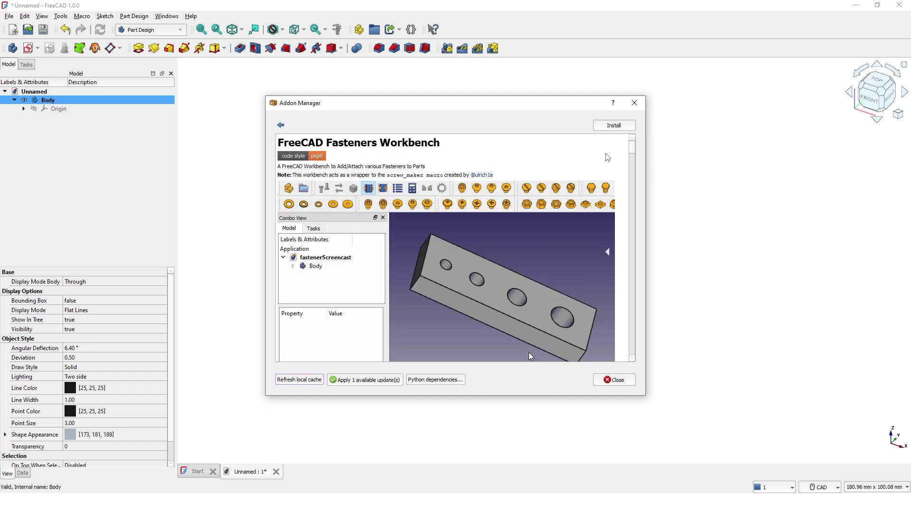
click(613, 126)
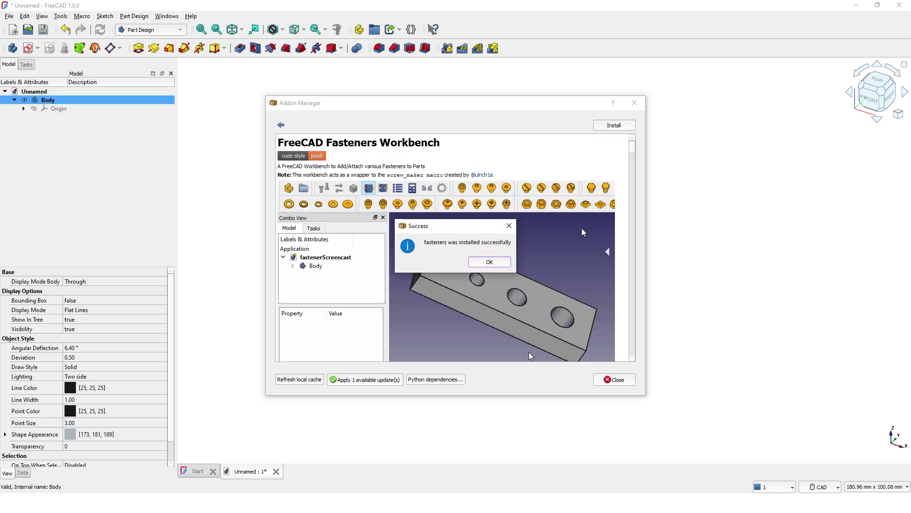
click(500, 262)
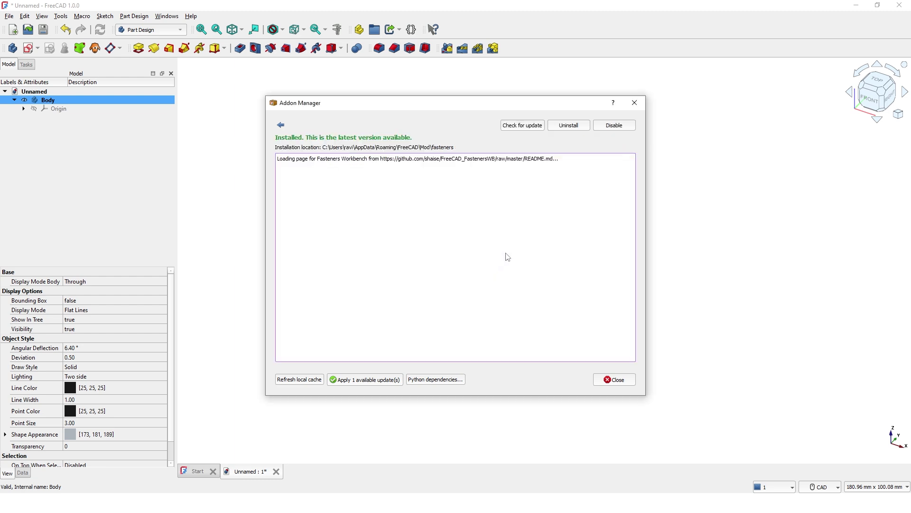
click(620, 382)
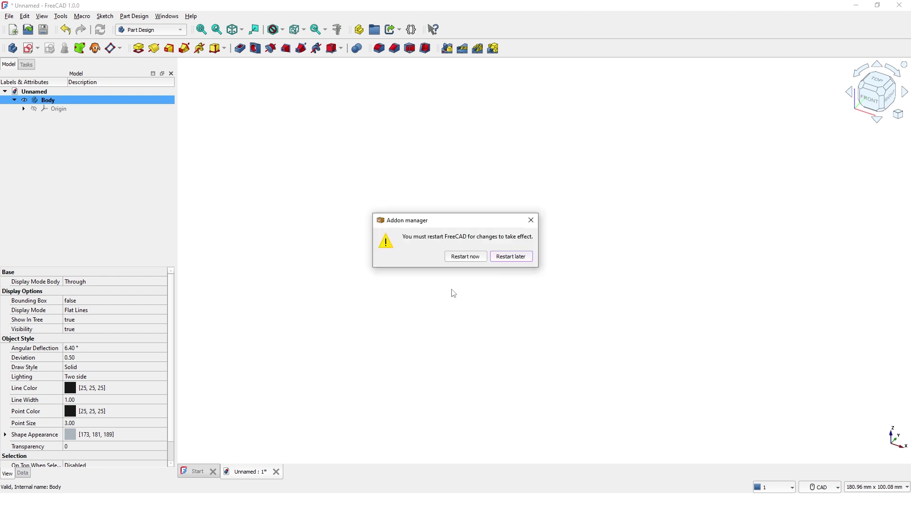
click(468, 258)
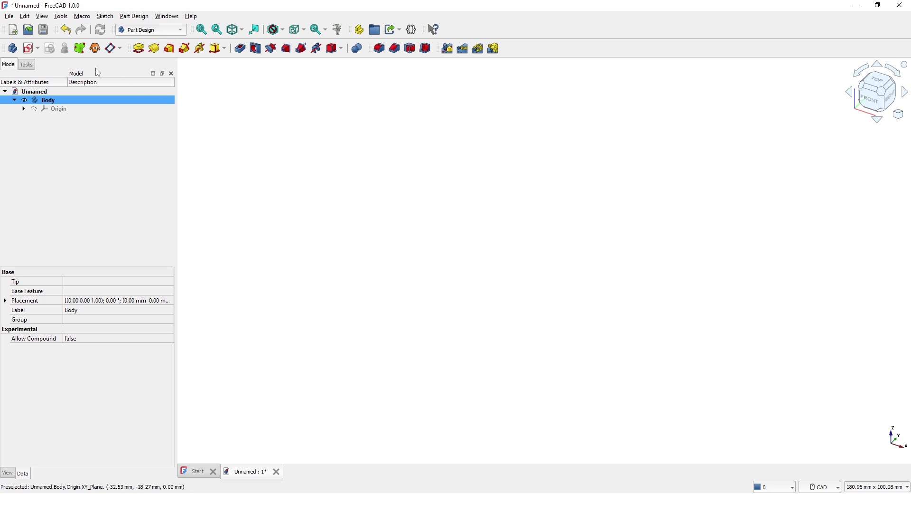
- Start a sketch on the XY plane and draw a 22 mm diameter circle centred on the origin
click(31, 49)
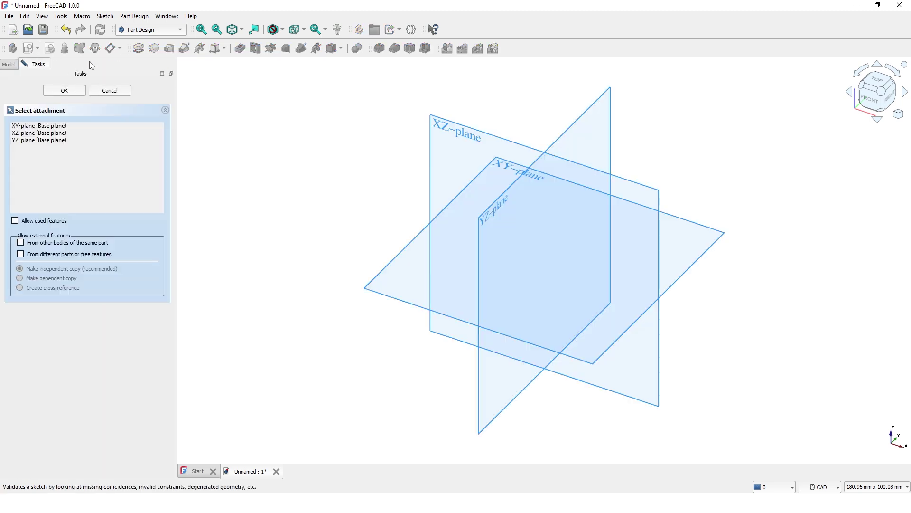
click(388, 270)
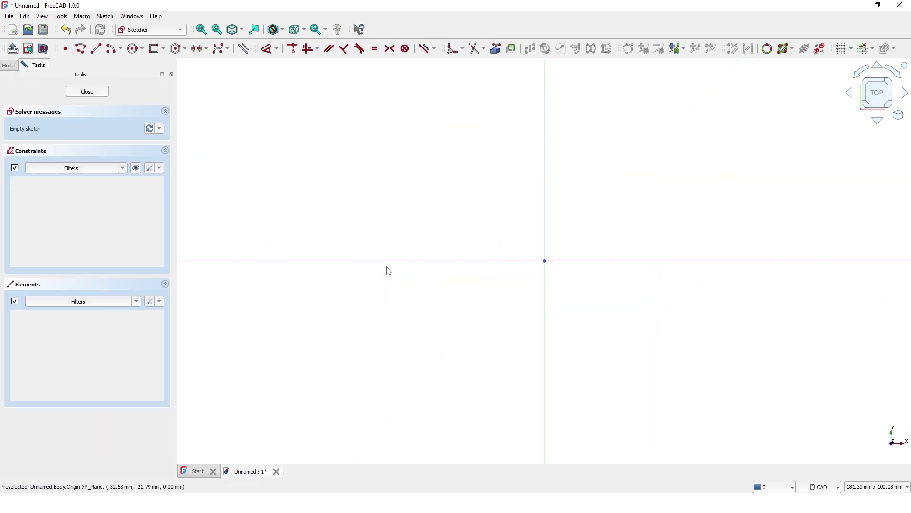
click(131, 54)
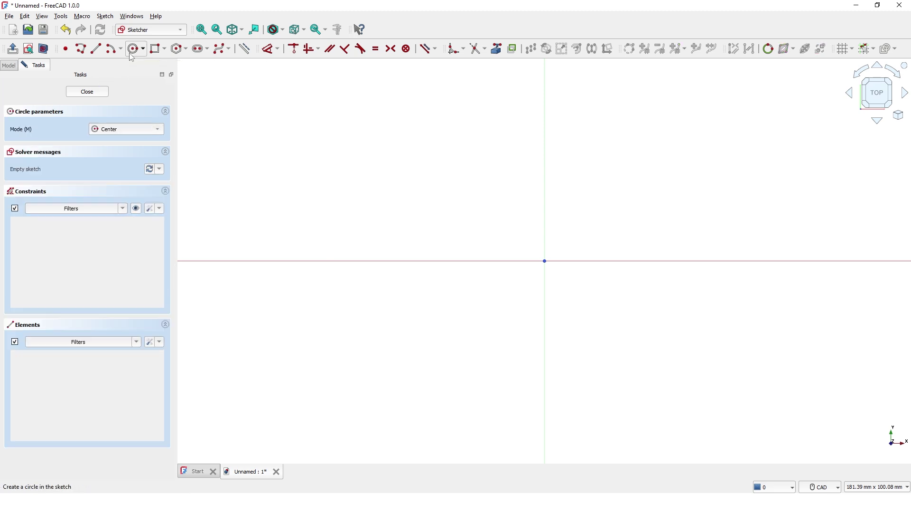
click(544, 260)
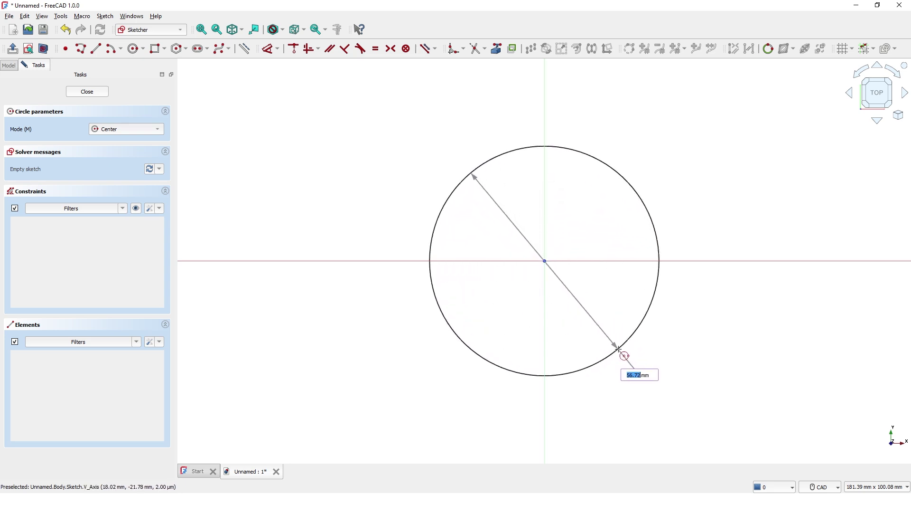
text(2)
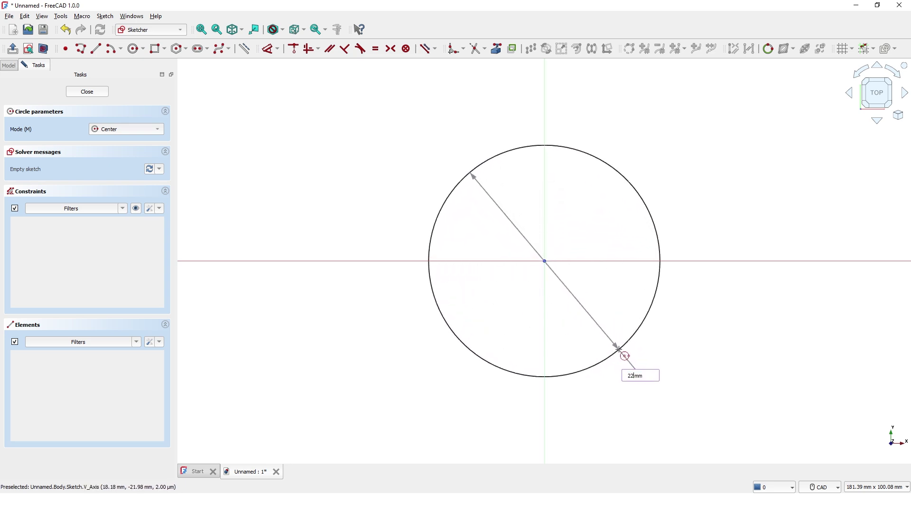
key(Return)
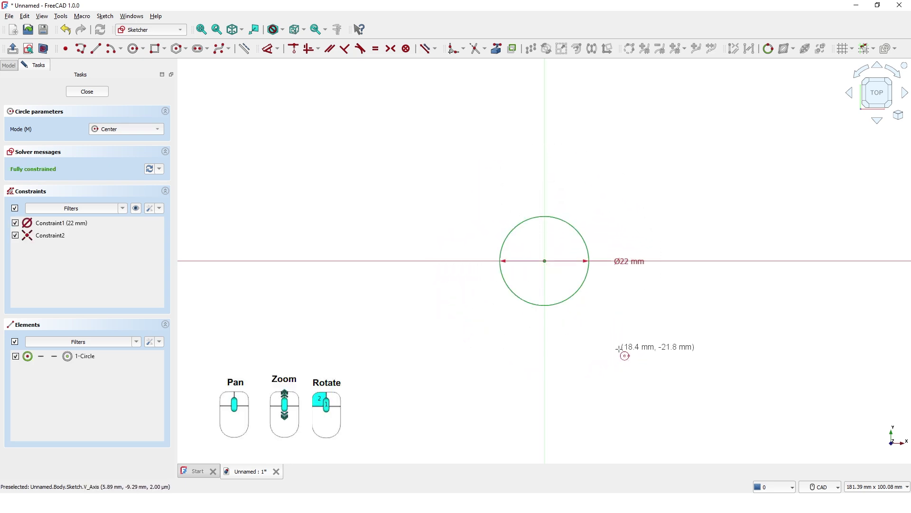
- Add a concentric 15 mm diameter circle at the origin and close the sketch
scroll(555, 267, up, 3)
scroll(556, 267, up, 1)
click(531, 251)
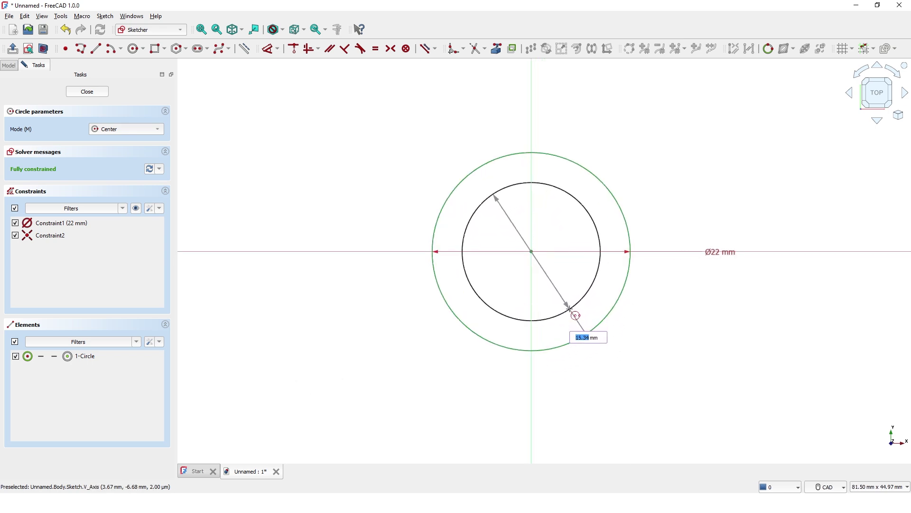
text(1)
key(Return)
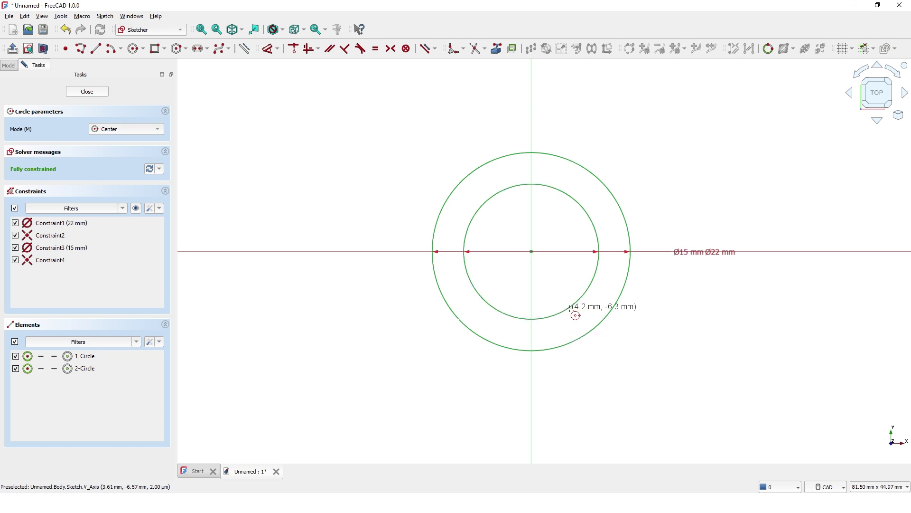
click(101, 94)
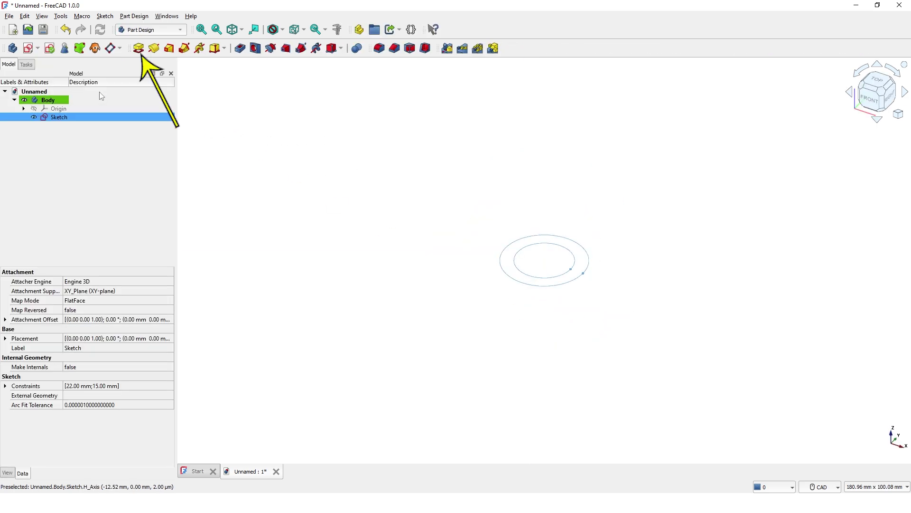
- Pad the ring sketch 25 mm in the reversed direction
click(138, 48)
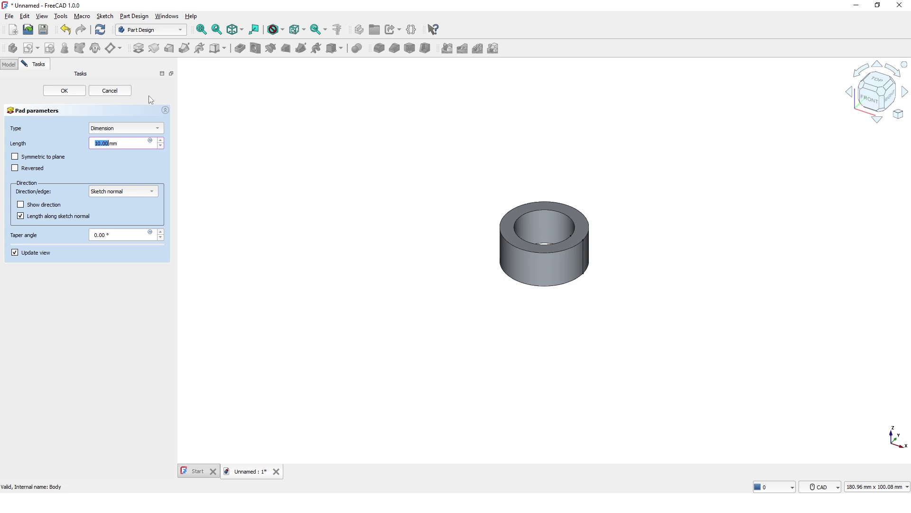
text(25)
click(15, 168)
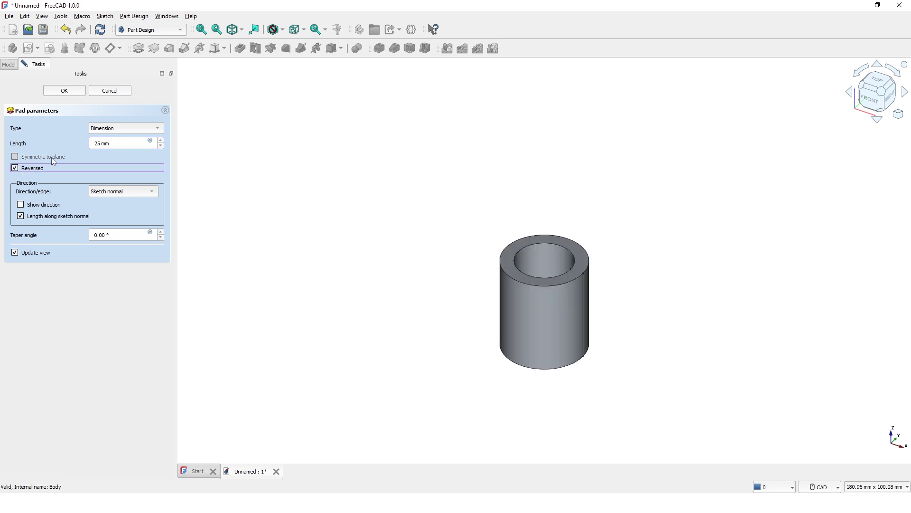
click(64, 92)
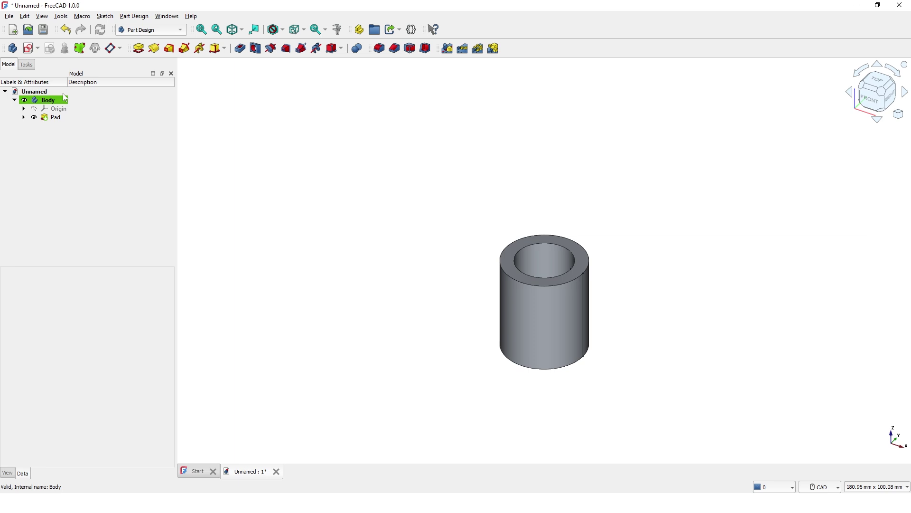
- Switch to the Fasteners workbench and insert a threaded rod at the centre of the tube
click(151, 30)
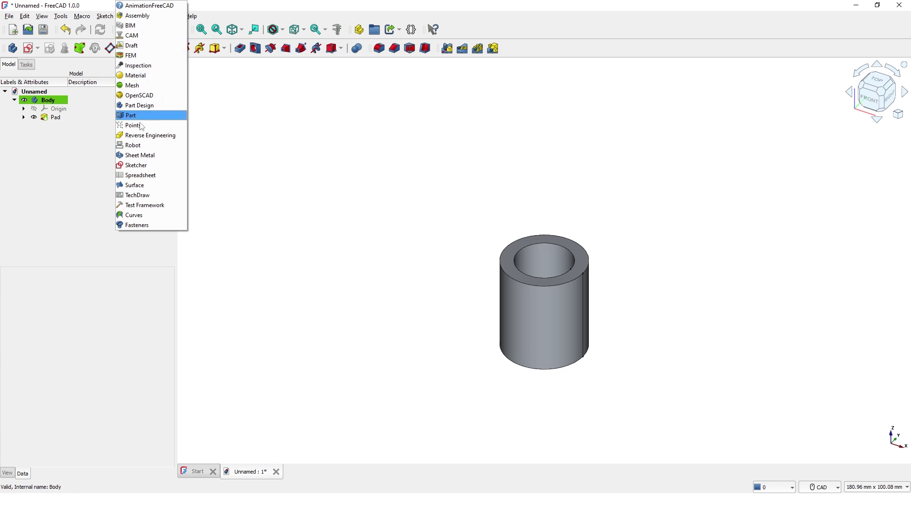
click(162, 227)
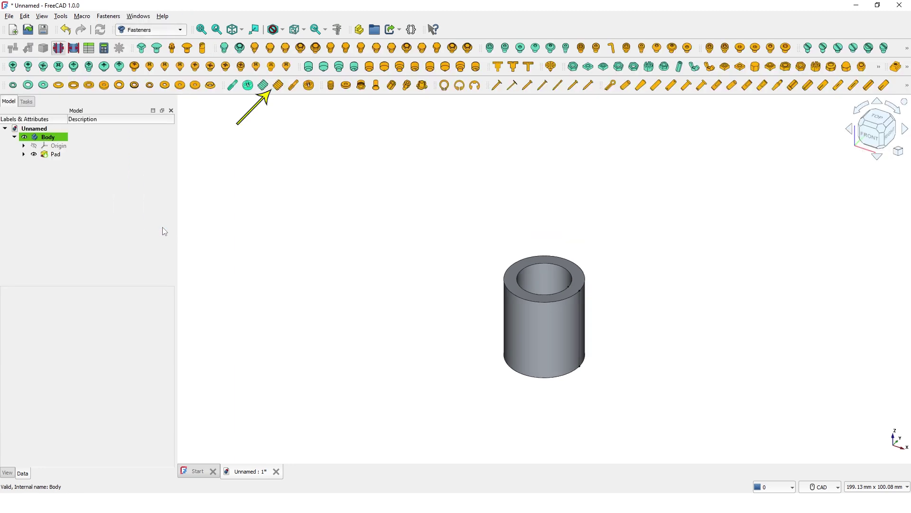
click(278, 85)
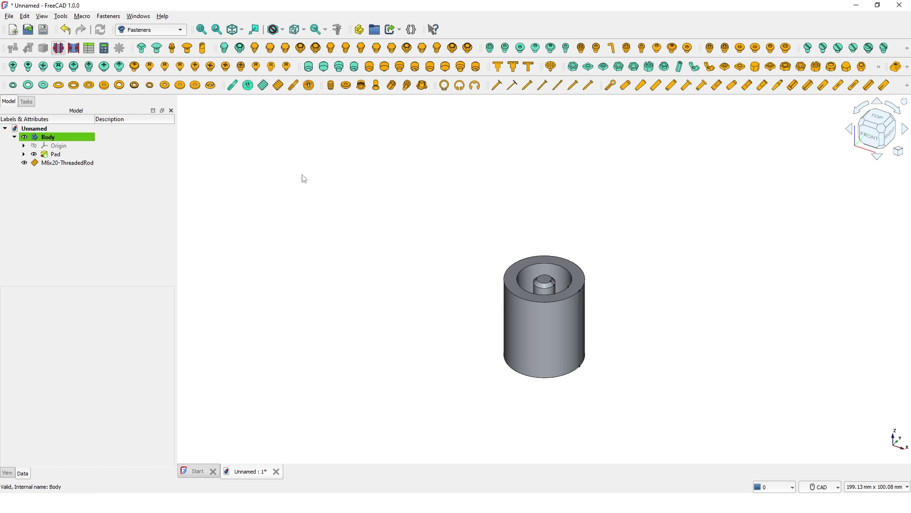
scroll(596, 340, up, 3)
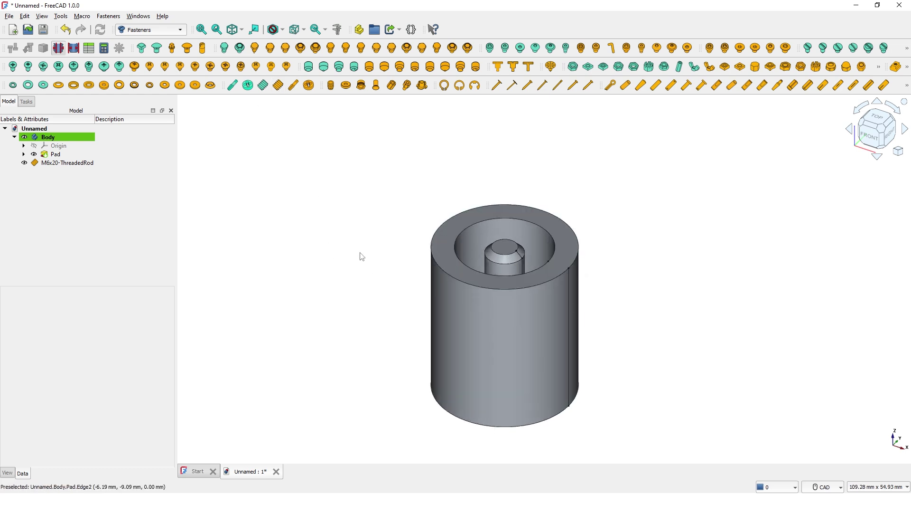
scroll(374, 259, up, 3)
middle_drag(375, 259, 269, 255)
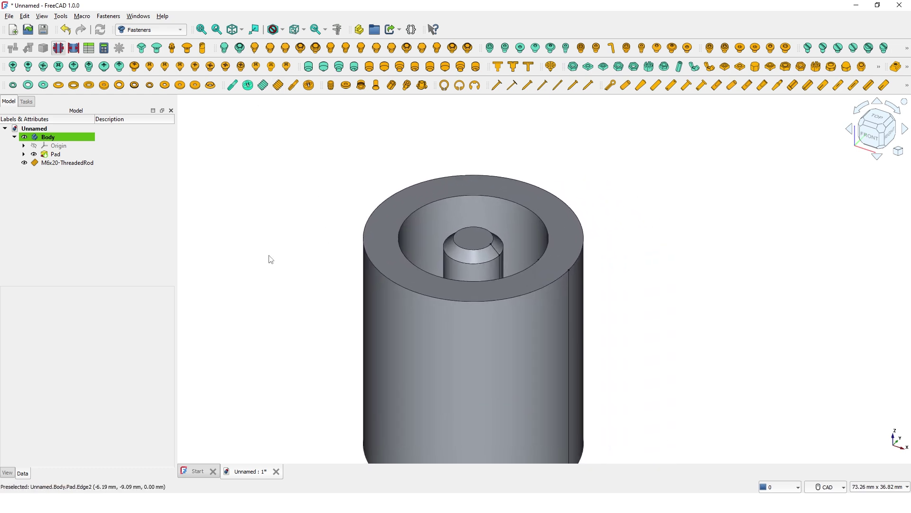
- Set the threaded rod's diameter to M18 and its length to 30 mm
click(35, 162)
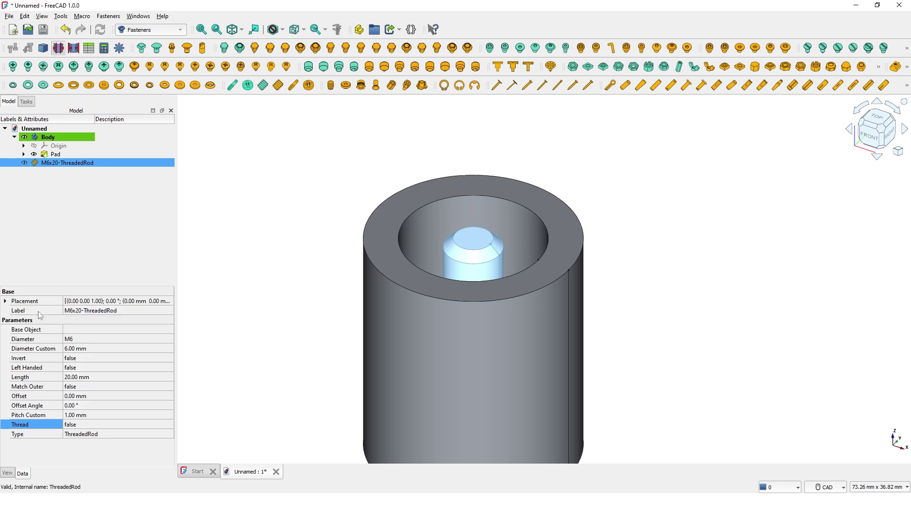
click(84, 338)
click(84, 340)
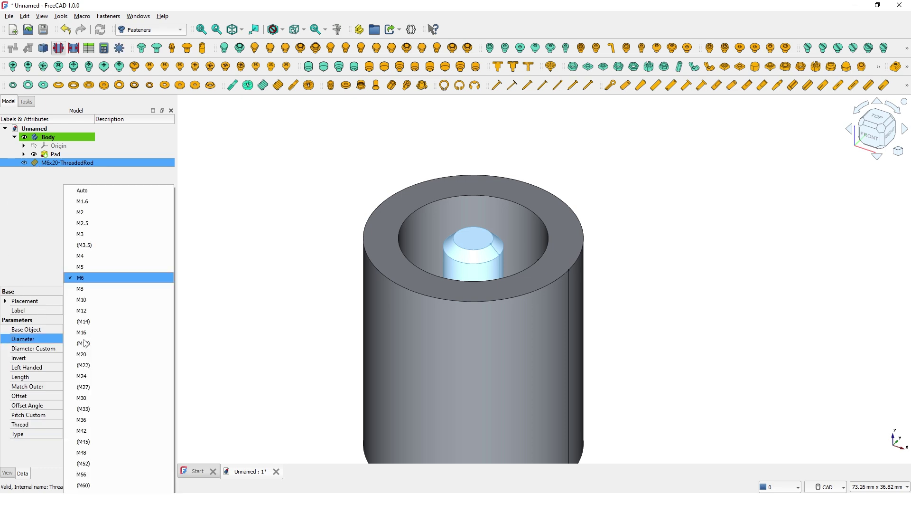
click(93, 343)
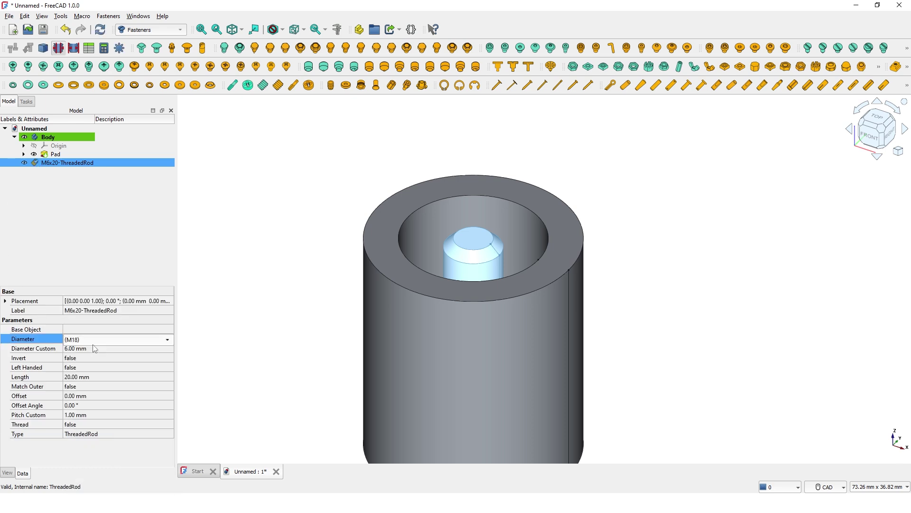
click(106, 378)
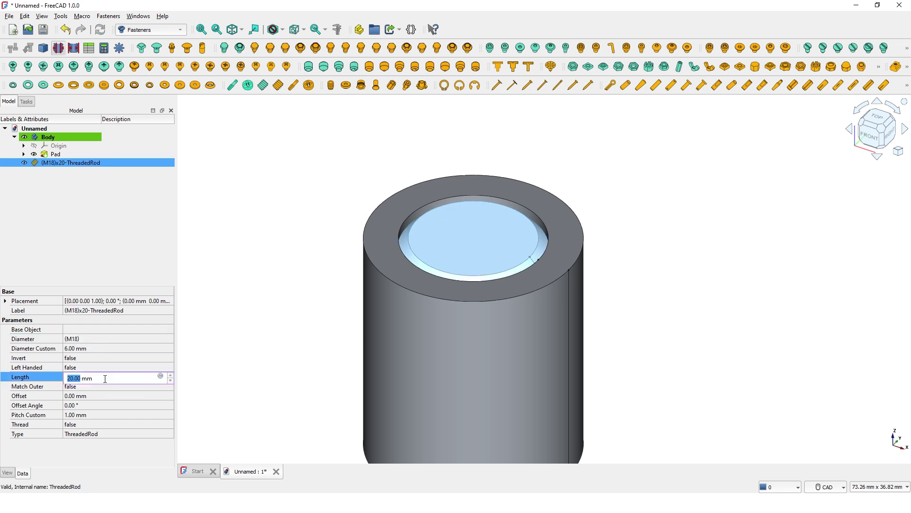
text(30)
key(Return)
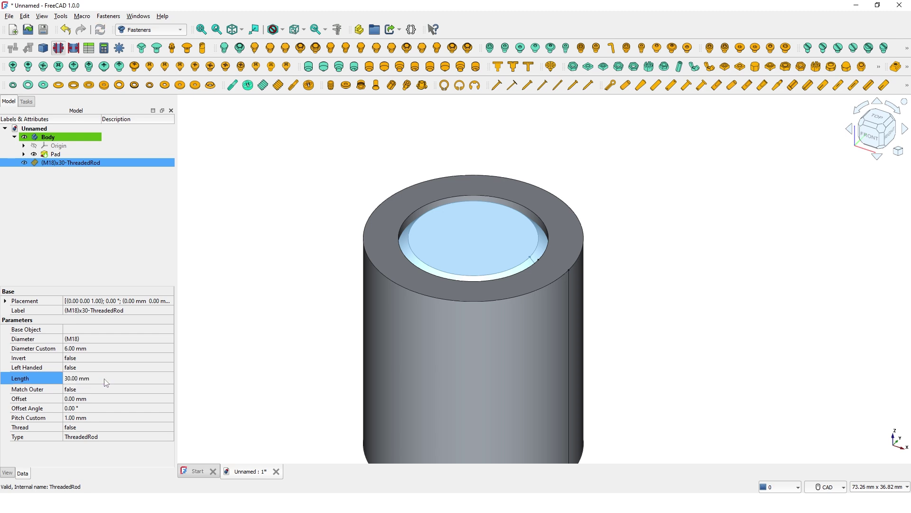
- Turn on the modelled thread for the M18 threaded rod and deselect it
middle_drag(283, 394, 274, 295)
scroll(271, 301, down, 1)
middle_drag(309, 336, 319, 306)
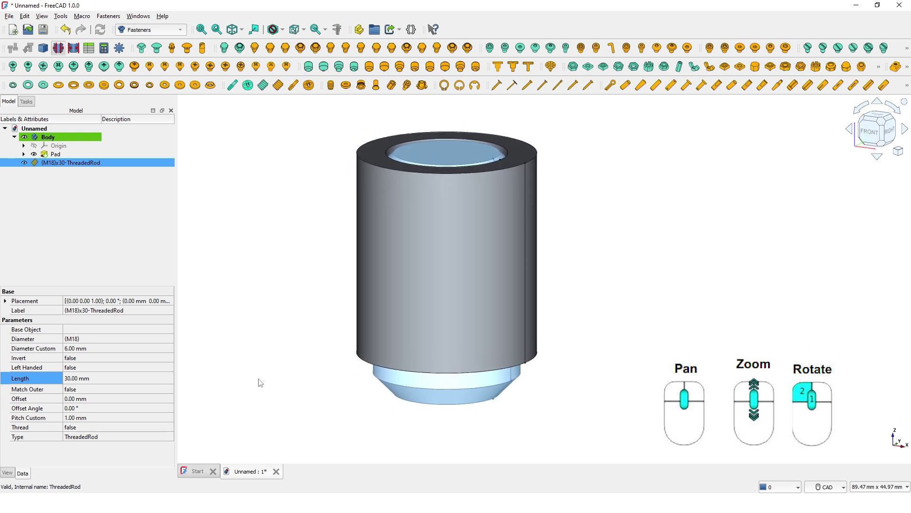
click(85, 428)
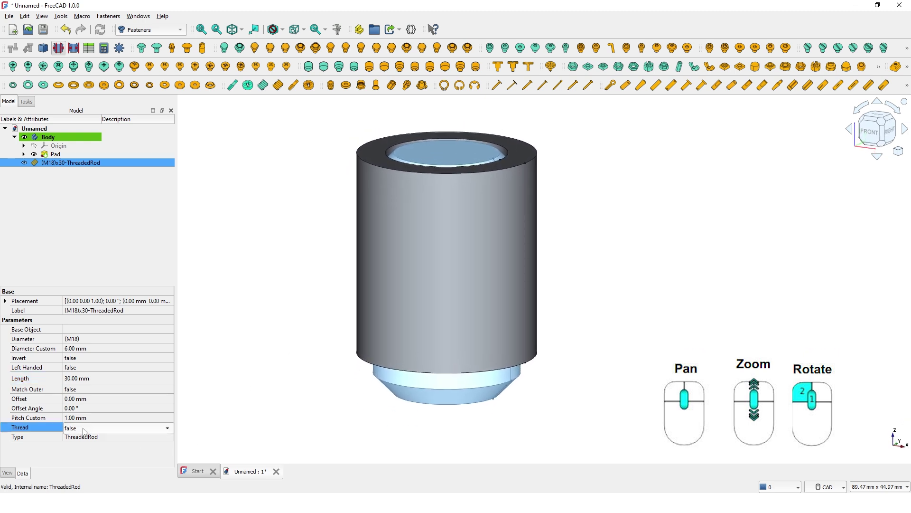
click(84, 430)
click(80, 439)
click(117, 460)
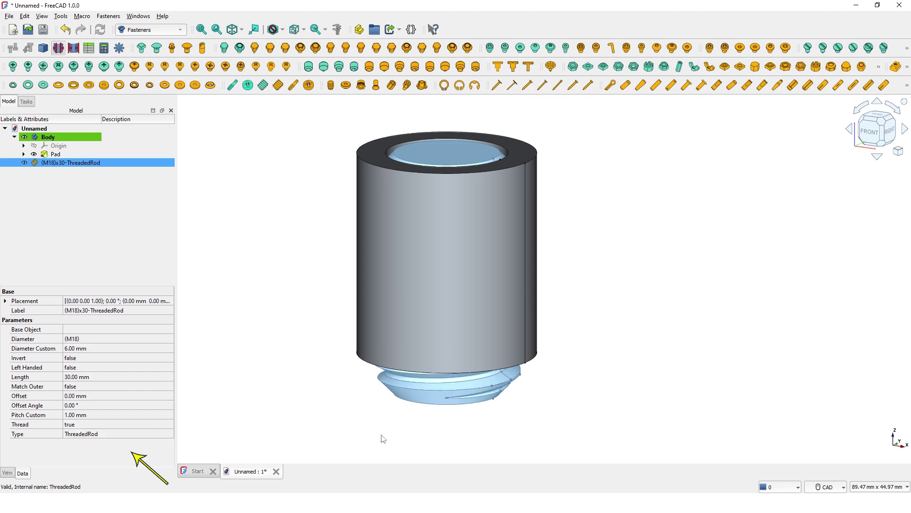
mouse_move(400, 430)
middle_down()
mouse_move(403, 419)
mouse_move(352, 387)
mouse_move(398, 447)
mouse_move(363, 435)
middle_up()
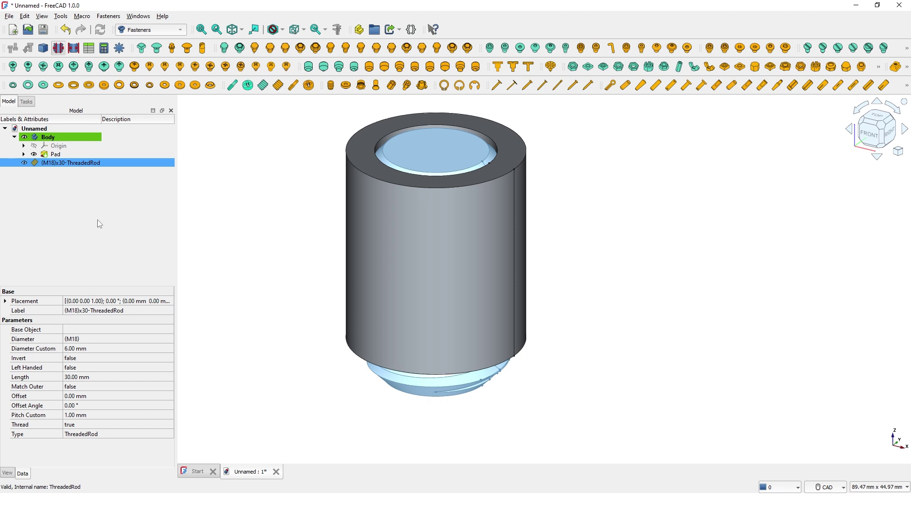
click(91, 232)
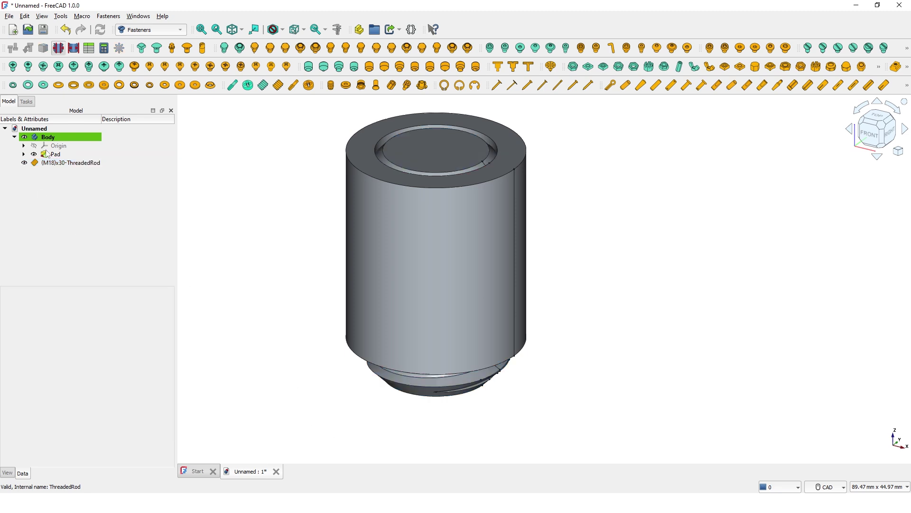
- Switch to the Part workbench and cut the threaded rod from the tube body
click(36, 138)
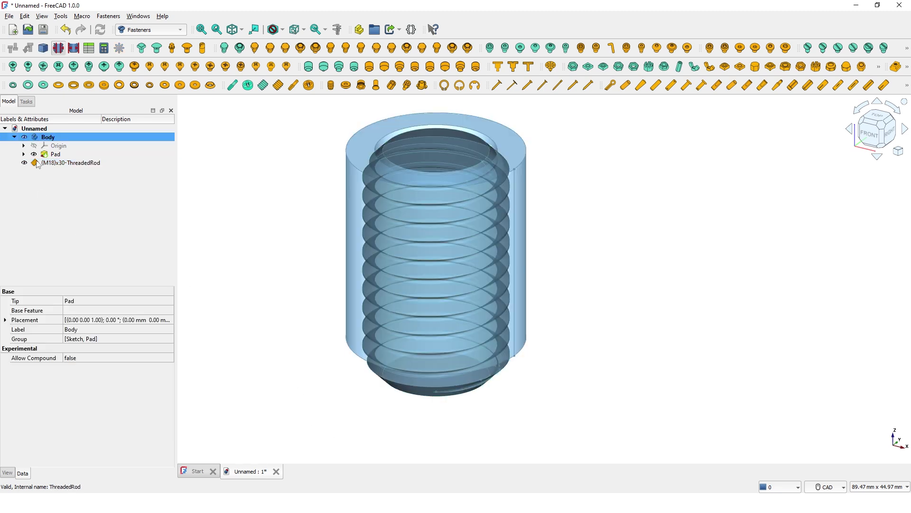
ctrl+click(37, 163)
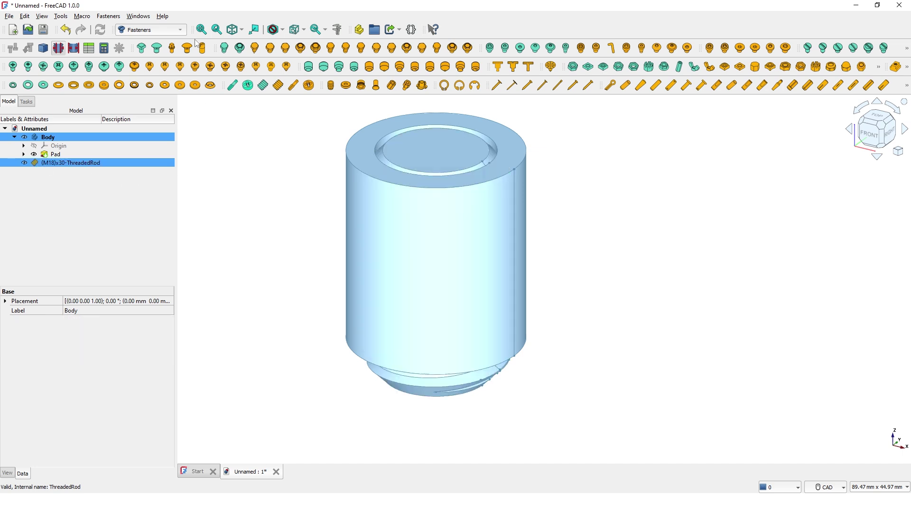
click(180, 31)
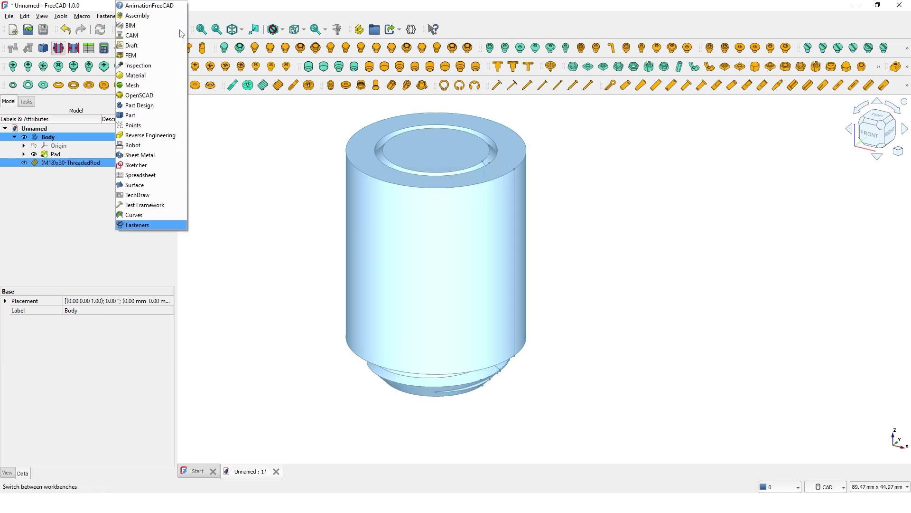
click(157, 116)
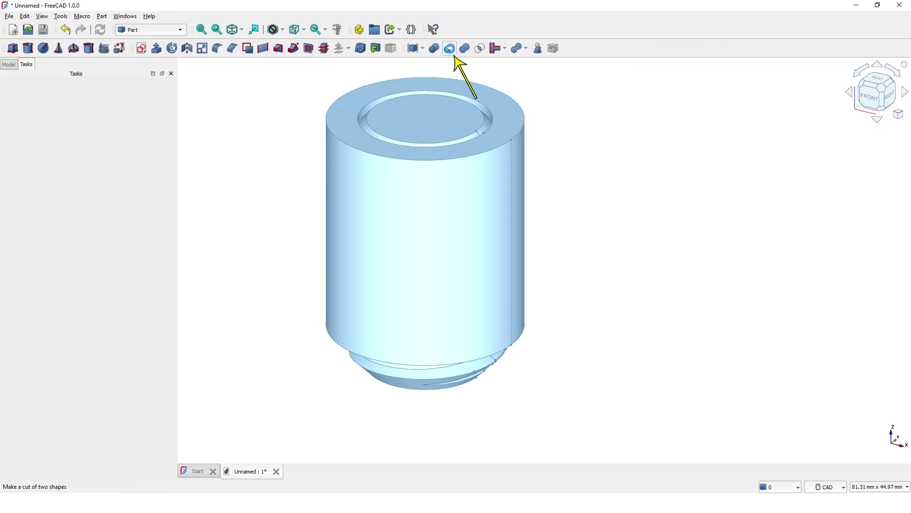
click(450, 49)
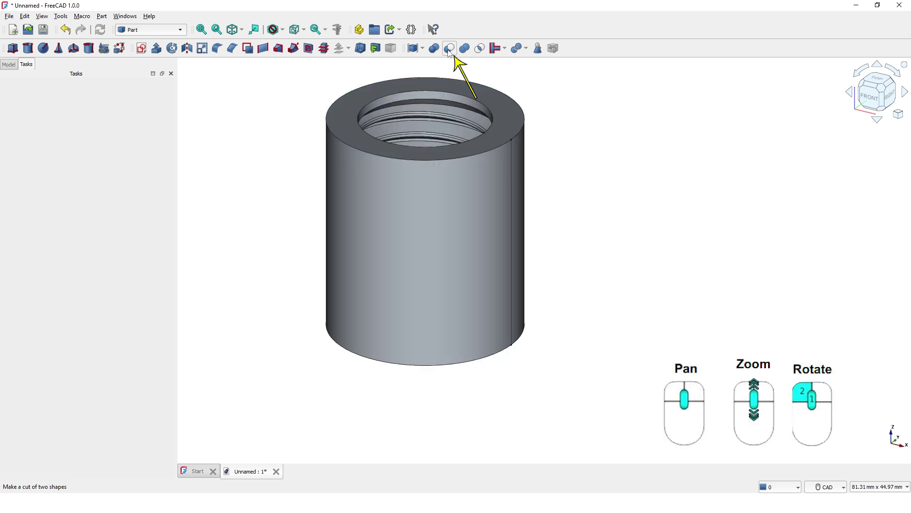
- Start a sketch on the threaded tube's upper ring face, attached as Plane face
scroll(263, 367, up, 3)
scroll(368, 422, down, 5)
middle_drag(369, 420, 586, 325)
click(8, 64)
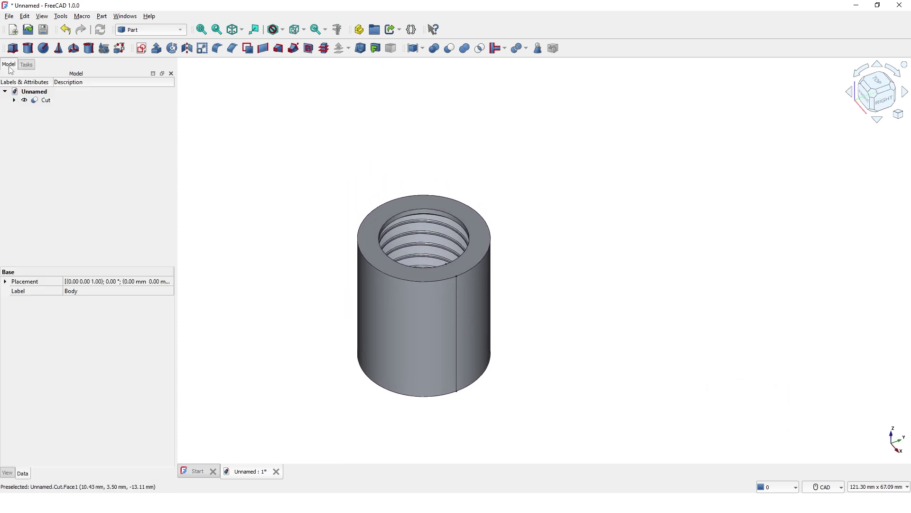
click(371, 233)
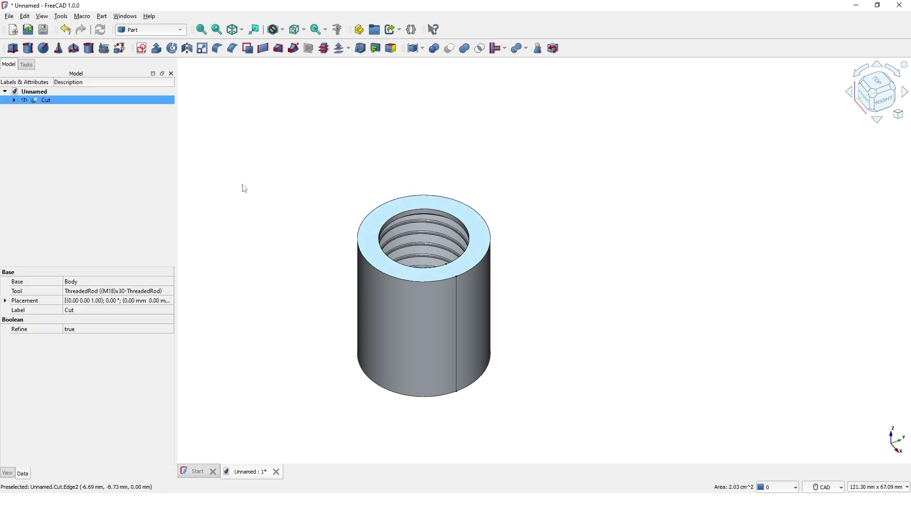
click(142, 48)
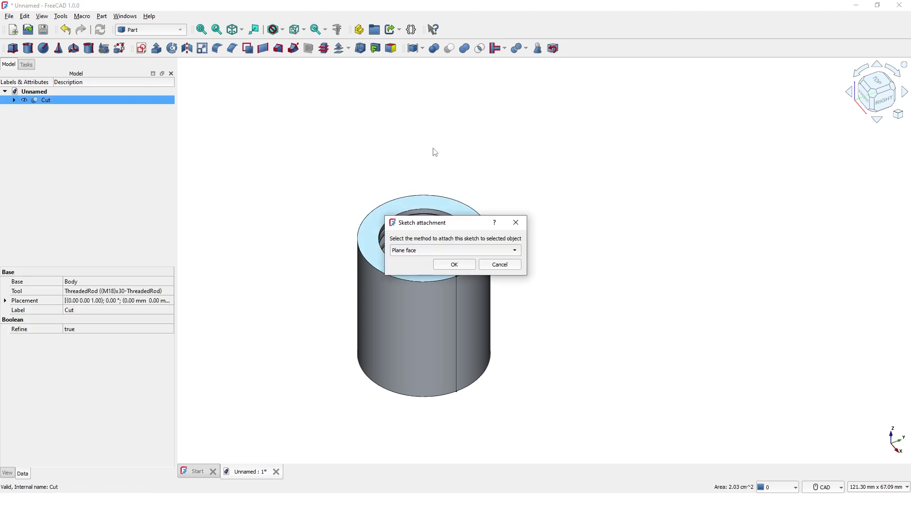
click(454, 265)
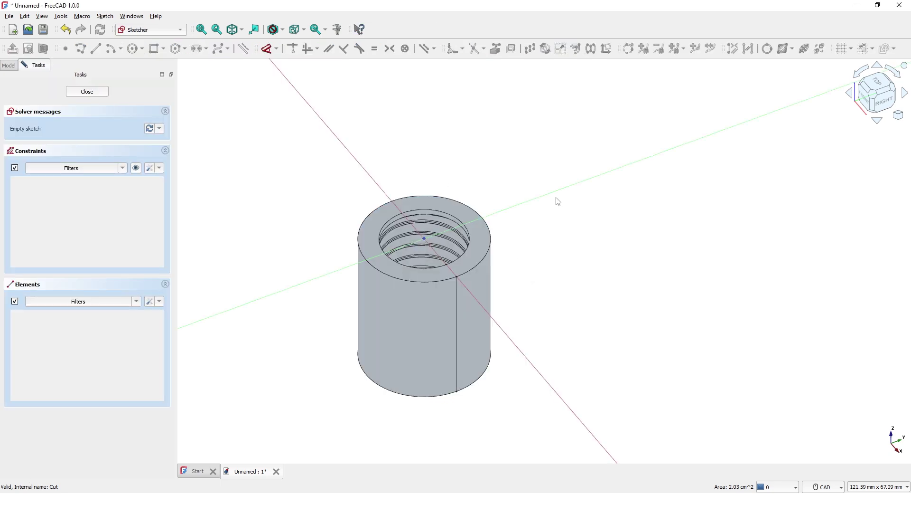
middle_drag(484, 221, 446, 165)
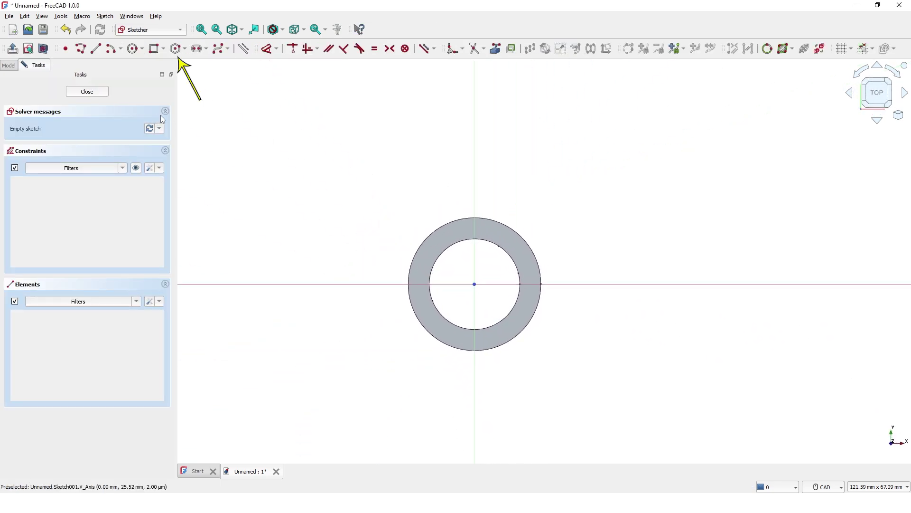
- Draw a six-sided polygon centred on the origin with a 15 mm radius and a vertex on the vertical axis, and close the sketch
click(178, 49)
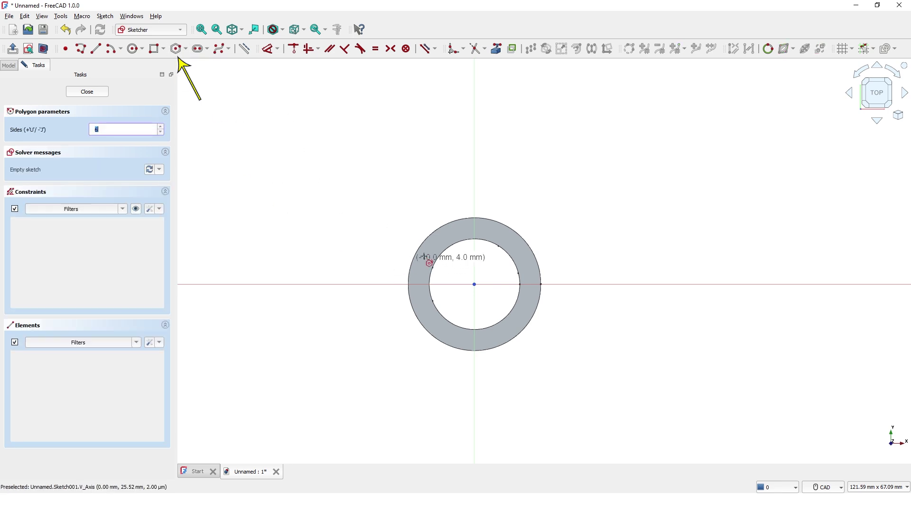
click(475, 284)
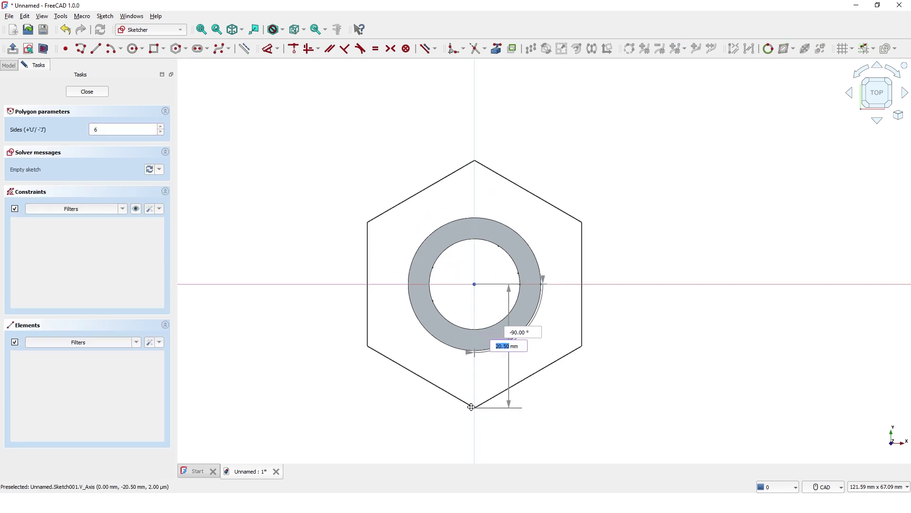
middle_drag(472, 403, 474, 338)
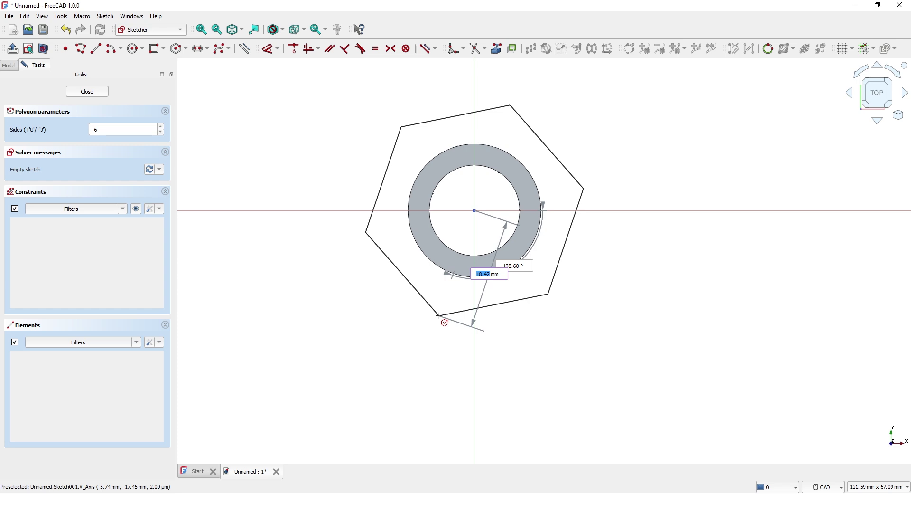
text(15)
key(Tab)
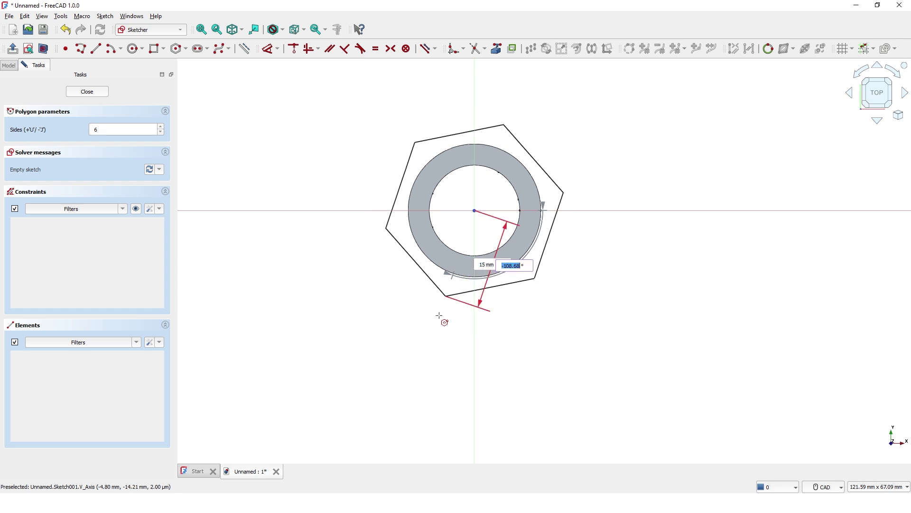
click(475, 319)
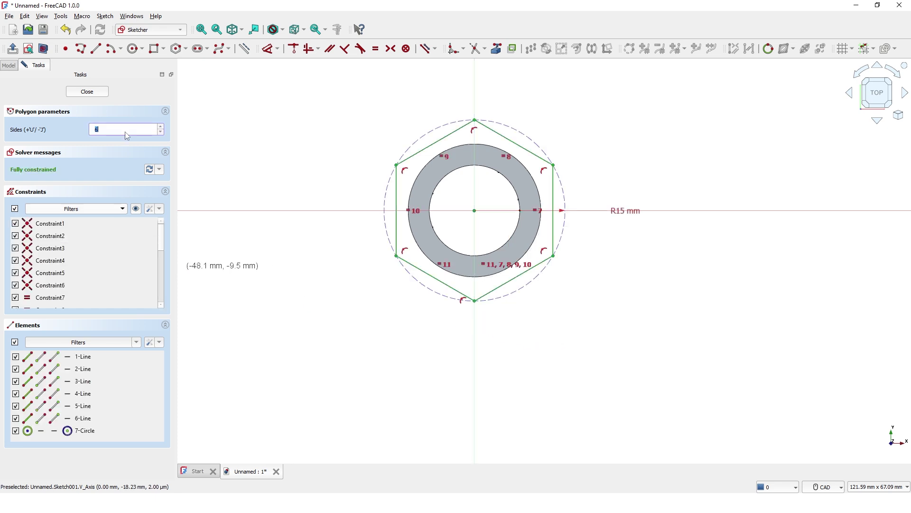
click(97, 94)
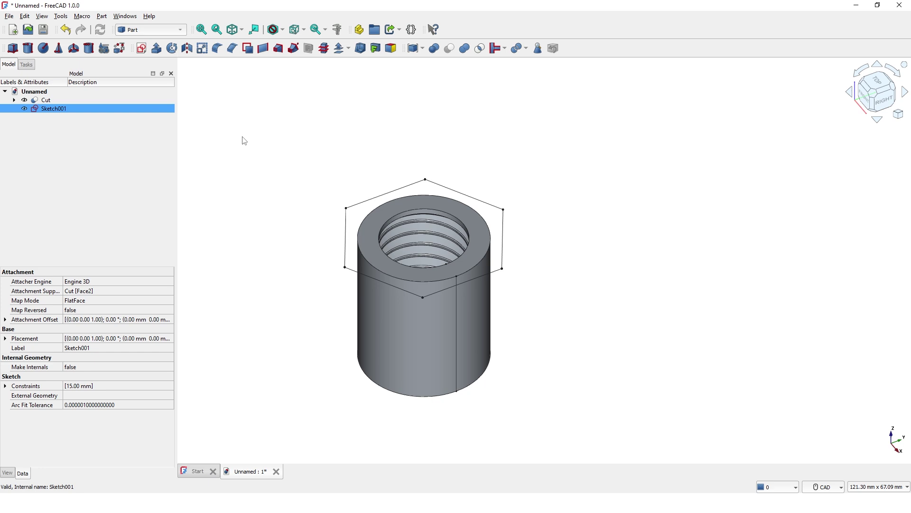
- Extrude the hexagon sketch 15 mm along its normal as a solid
click(156, 52)
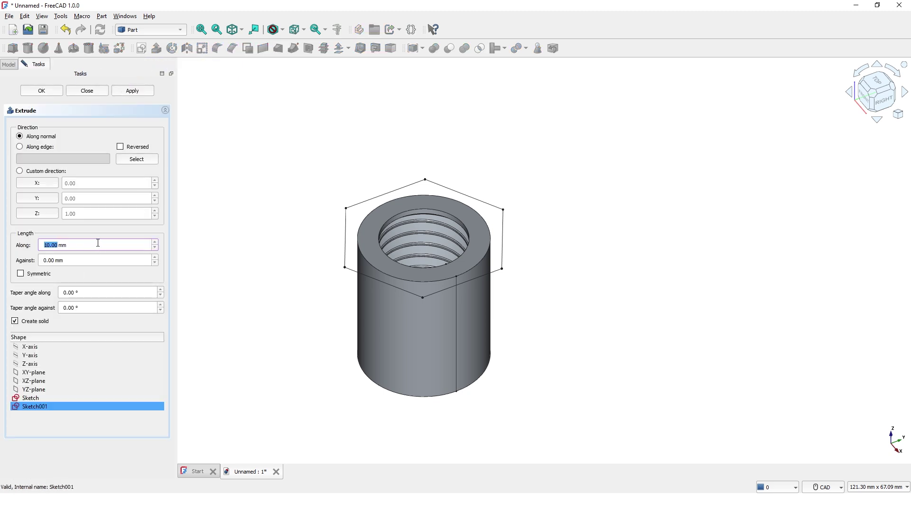
text(15)
click(42, 91)
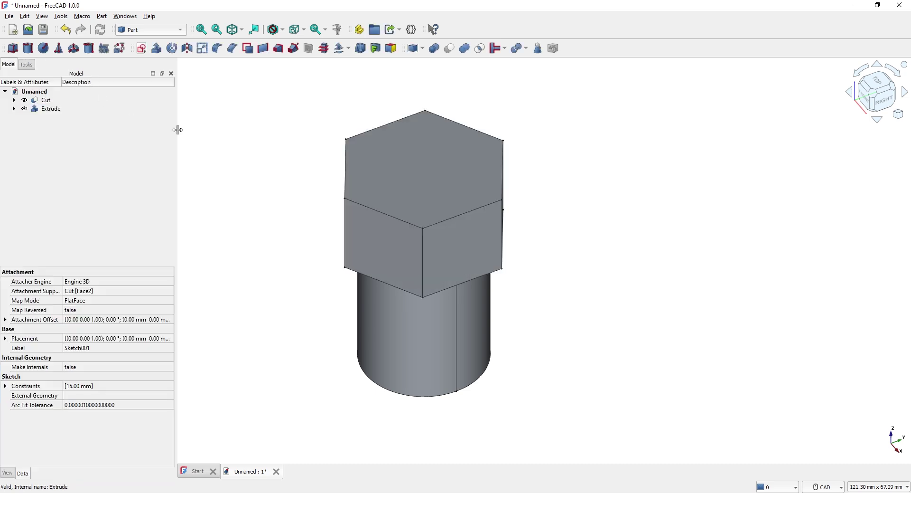
middle_drag(284, 315, 301, 369)
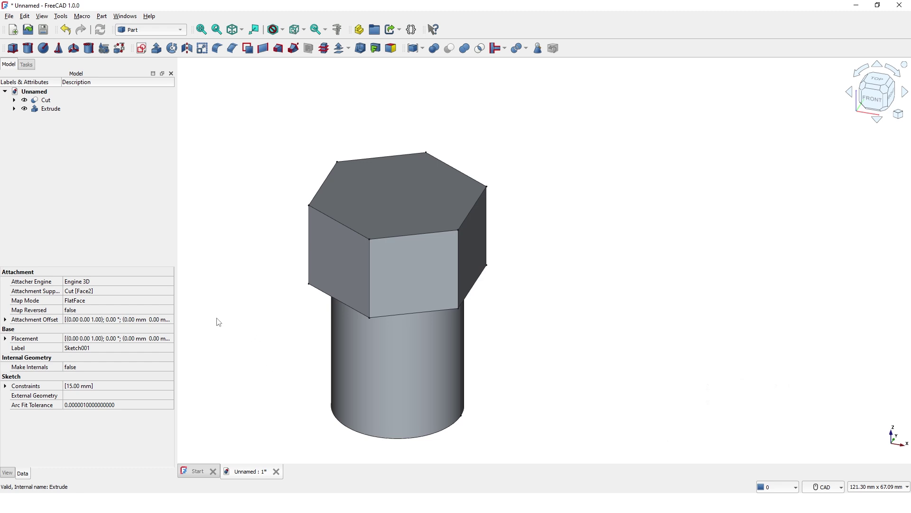
- Switch to the Fasteners workbench and insert a second threaded rod inside the fitting
click(180, 31)
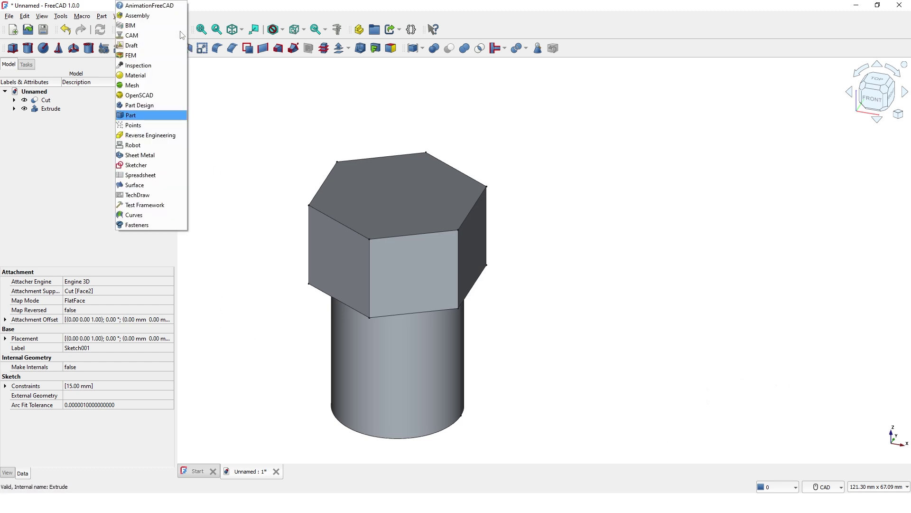
click(151, 224)
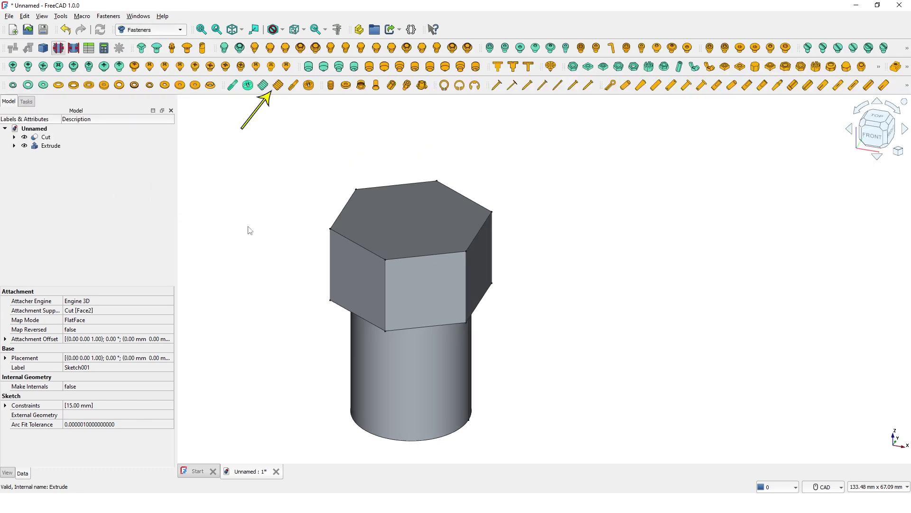
click(278, 86)
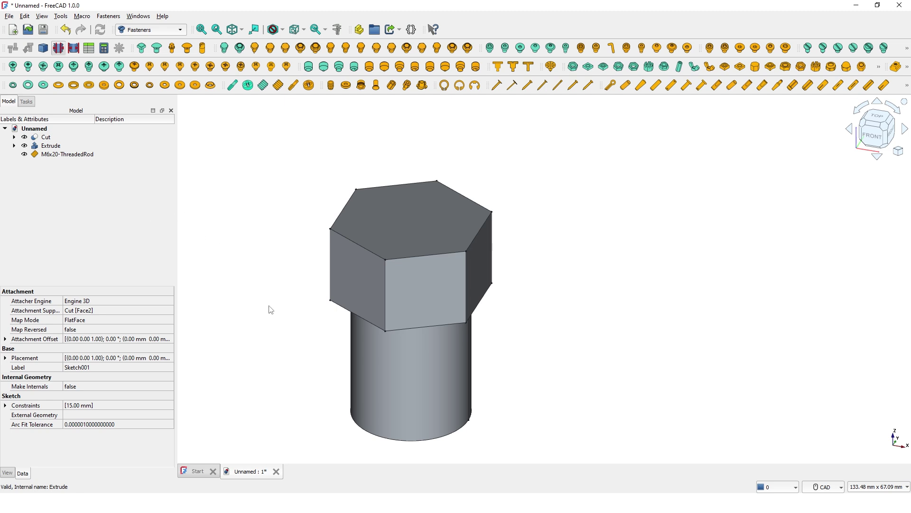
scroll(271, 309, down, 2)
middle_drag(291, 309, 357, 196)
scroll(529, 325, down, 3)
scroll(513, 355, up, 3)
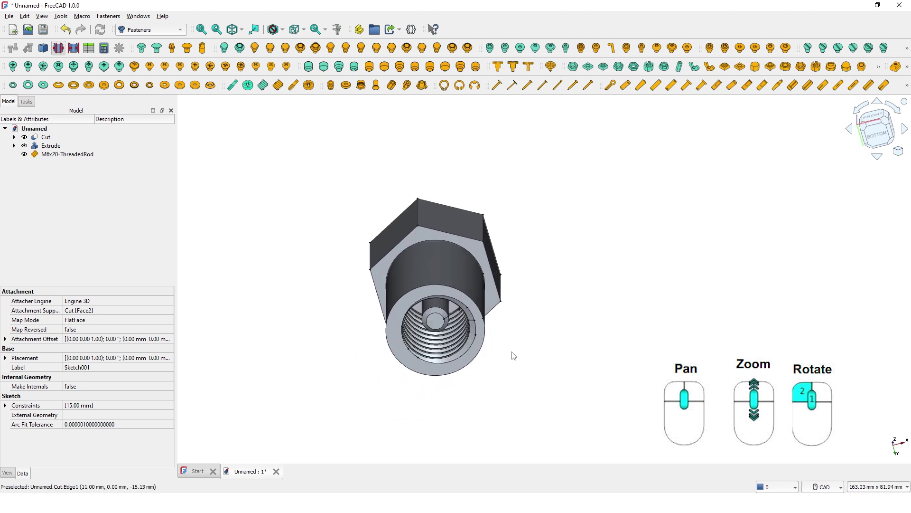
scroll(513, 355, up, 3)
- Set the second threaded rod's diameter to M18 and turn its modelled thread on
click(66, 155)
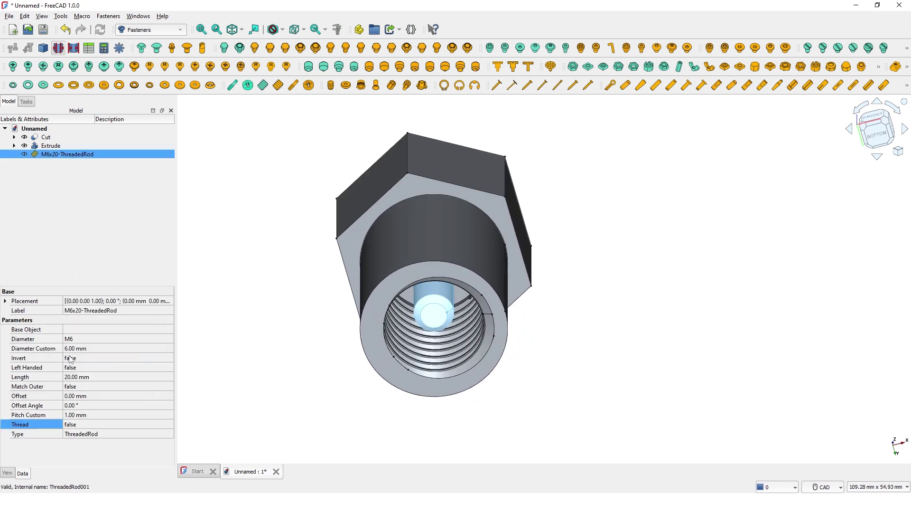
click(84, 338)
click(84, 338)
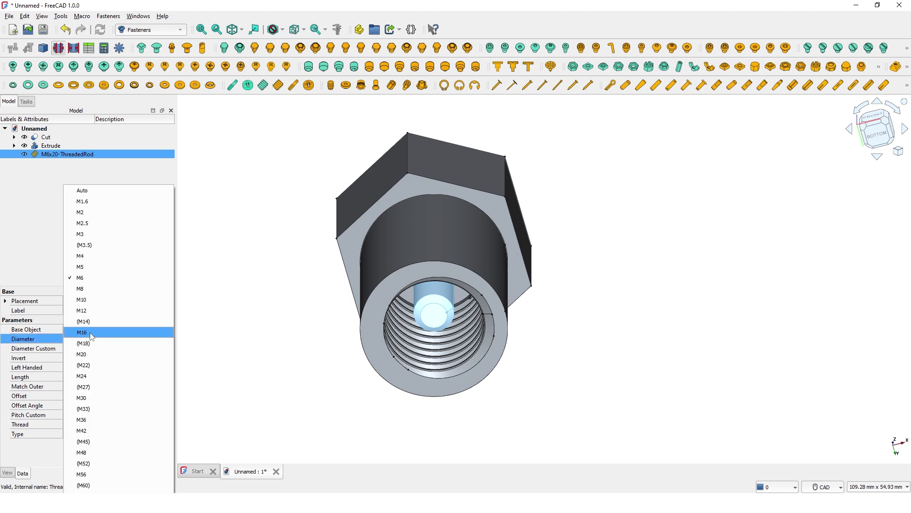
click(85, 343)
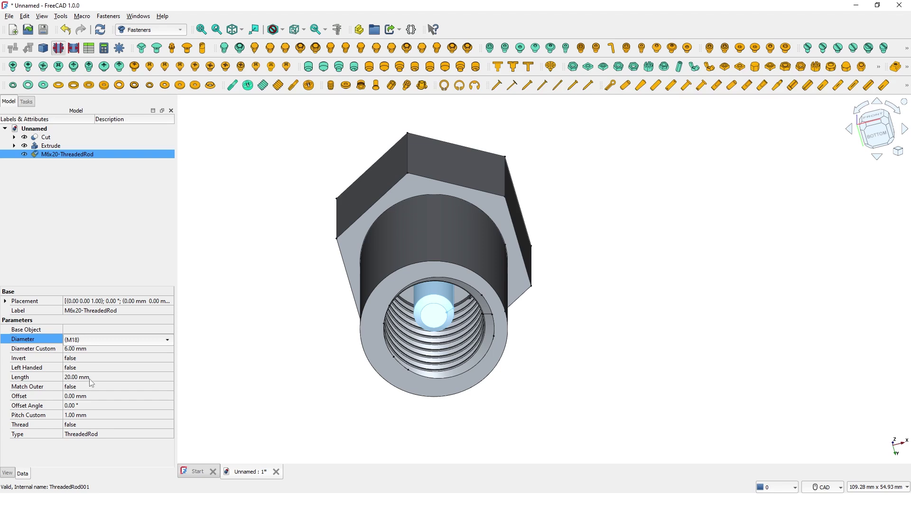
click(83, 425)
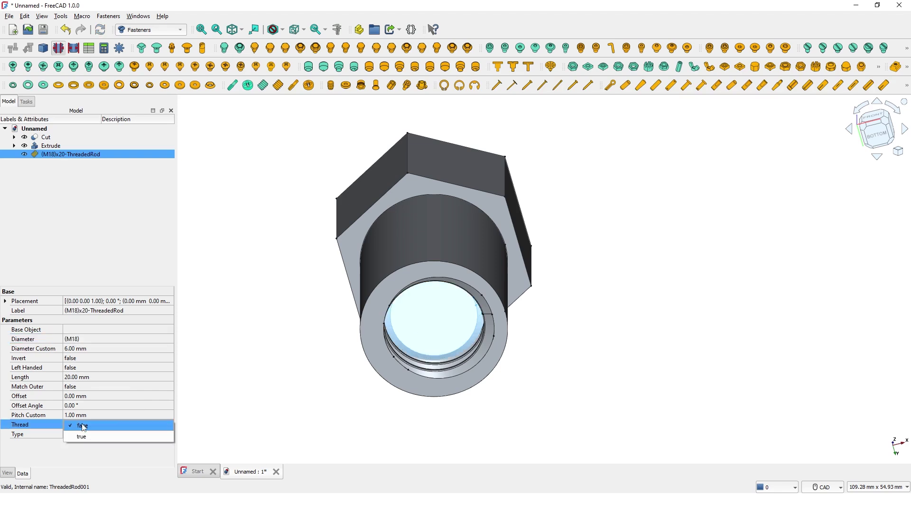
click(89, 436)
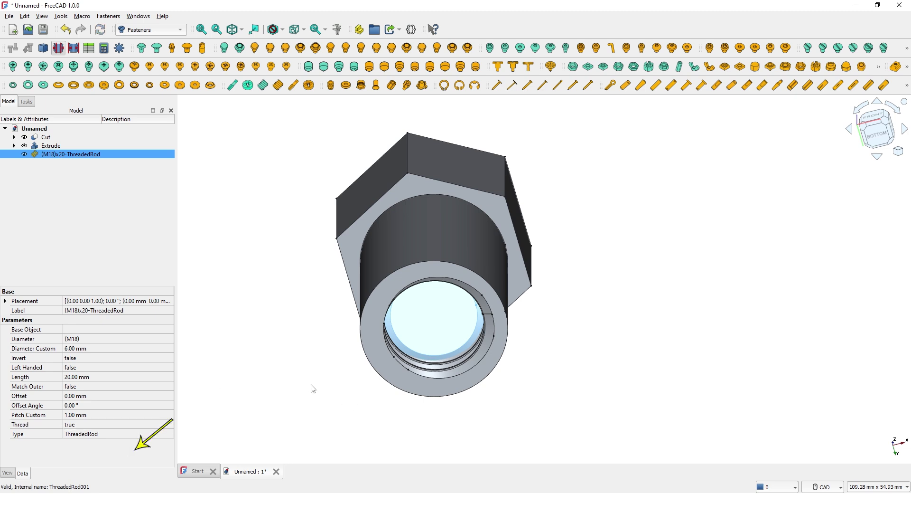
- Transform the M18 rod 33 mm upward along Z so it projects above the hex head with its base sunk 2 mm into it
mouse_move(302, 362)
middle_down()
mouse_move(304, 418)
mouse_move(309, 336)
mouse_move(305, 374)
mouse_move(304, 358)
middle_up()
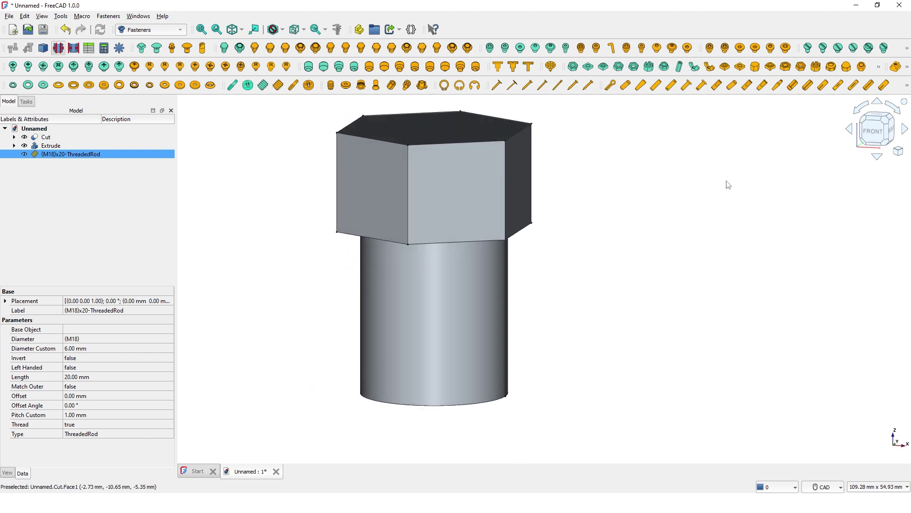
click(878, 137)
middle_drag(655, 197, 648, 247)
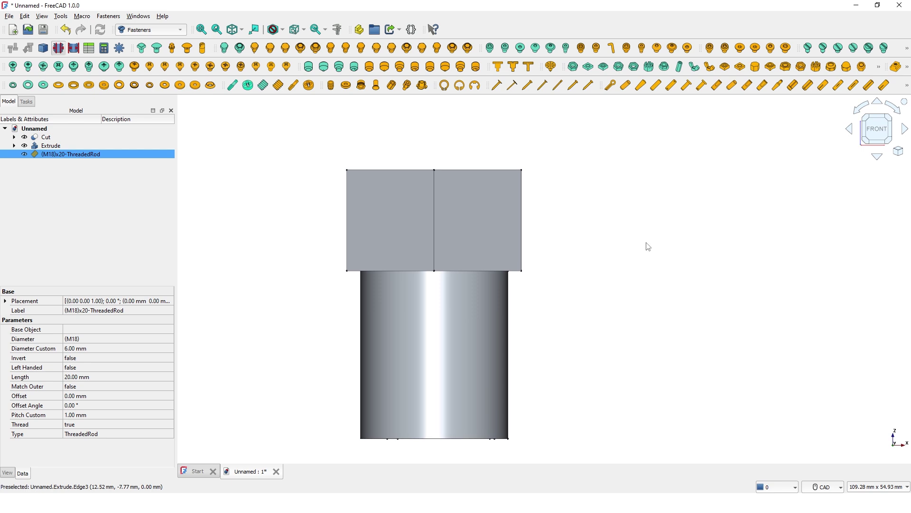
right_click(49, 158)
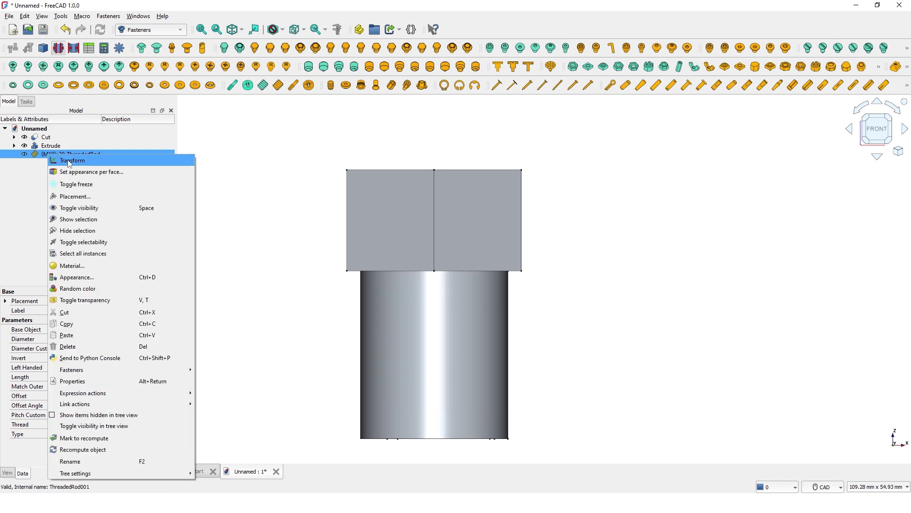
click(67, 161)
middle_drag(213, 219, 231, 284)
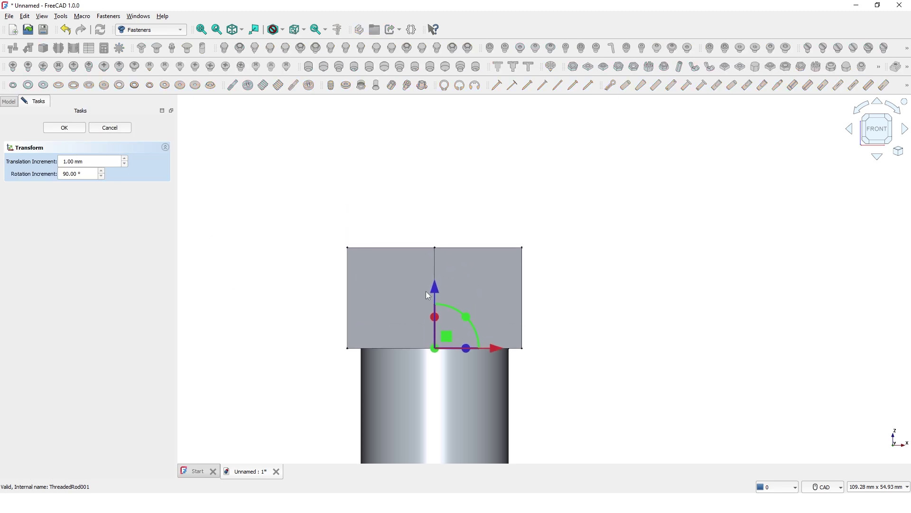
drag(430, 295, 477, 61)
middle_drag(563, 187, 576, 319)
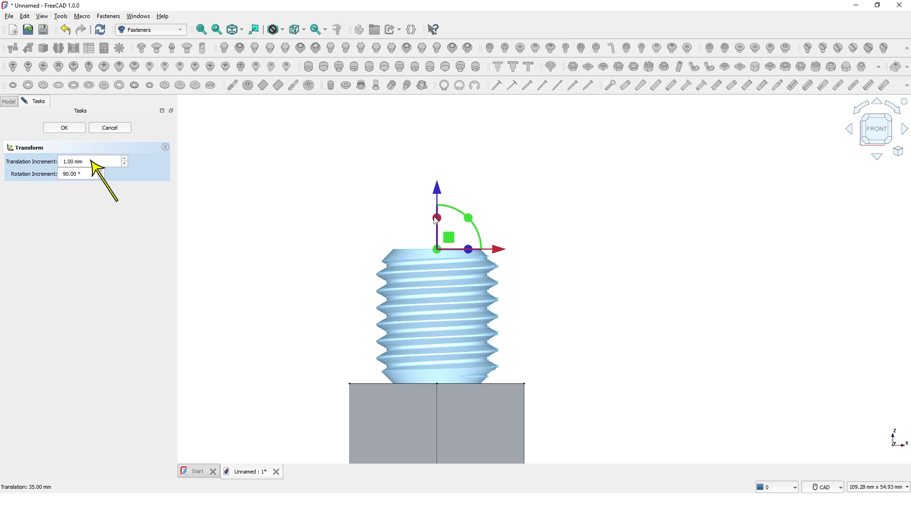
mouse_move(437, 193)
mouse_down()
mouse_move(436, 158)
mouse_move(436, 211)
mouse_up()
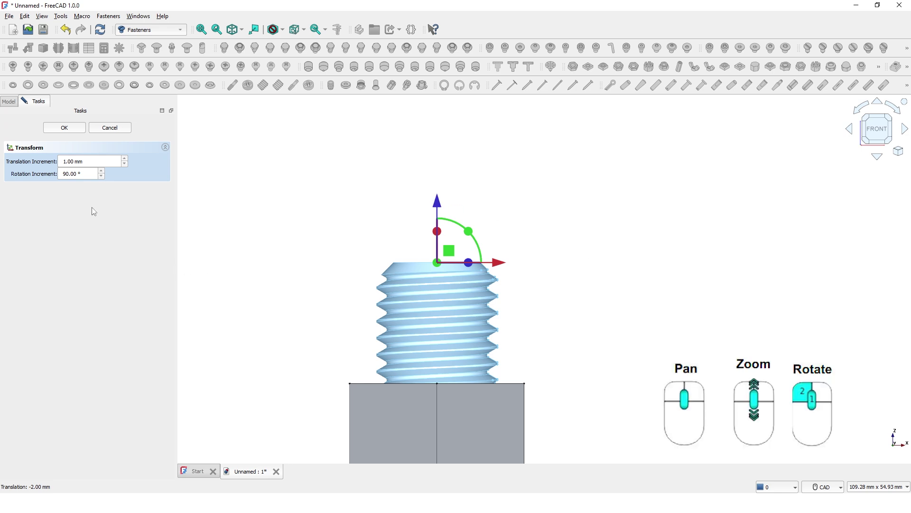
middle_drag(321, 271, 331, 216)
click(59, 129)
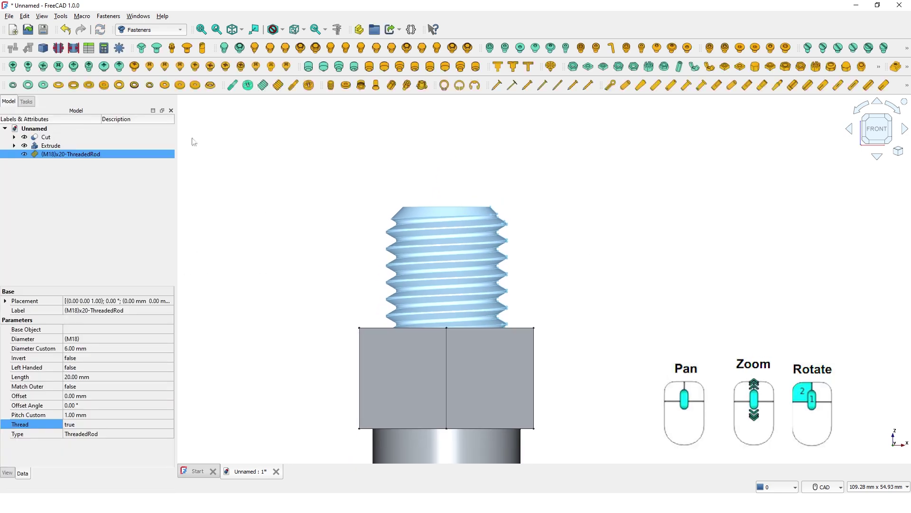
- Switch to the Part workbench and fuse the threaded tube (Cut) with the hex head (Extrude) using a Boolean union
click(289, 185)
scroll(287, 185, up, 1)
scroll(287, 186, down, 5)
middle_drag(280, 218, 383, 204)
key(0)
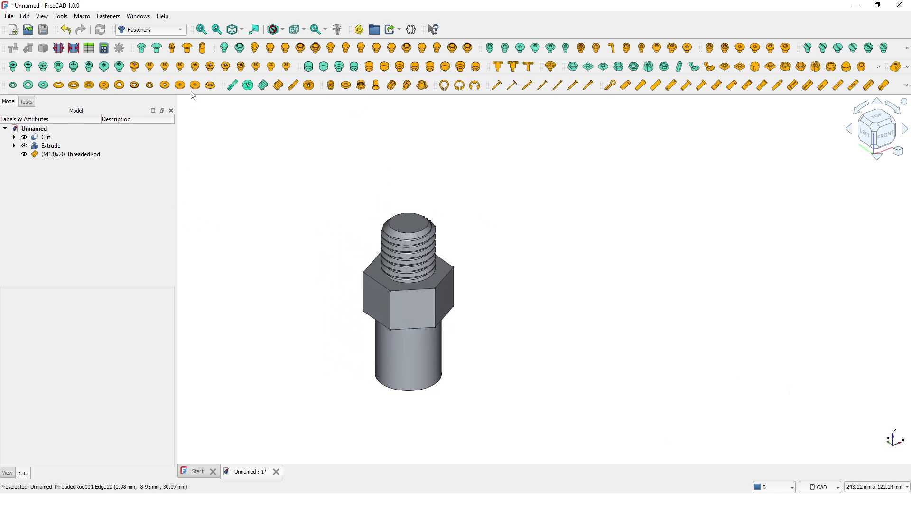
click(178, 31)
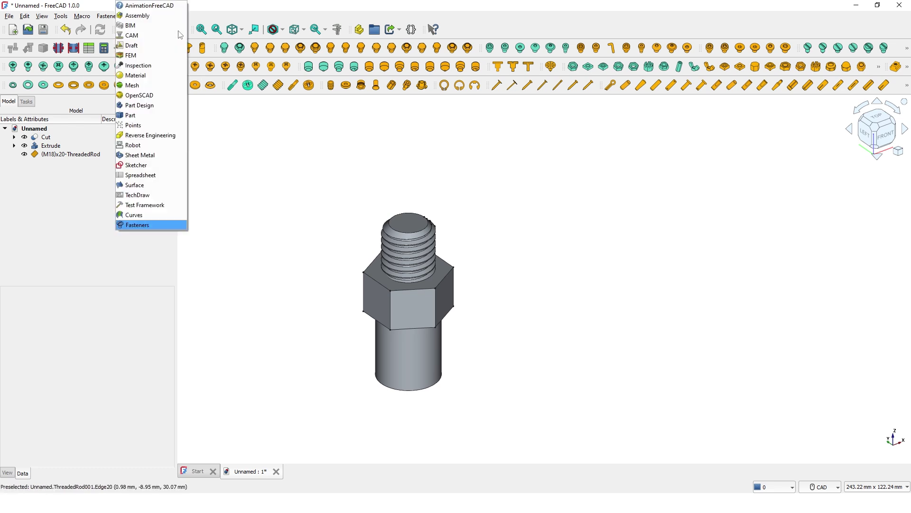
click(142, 116)
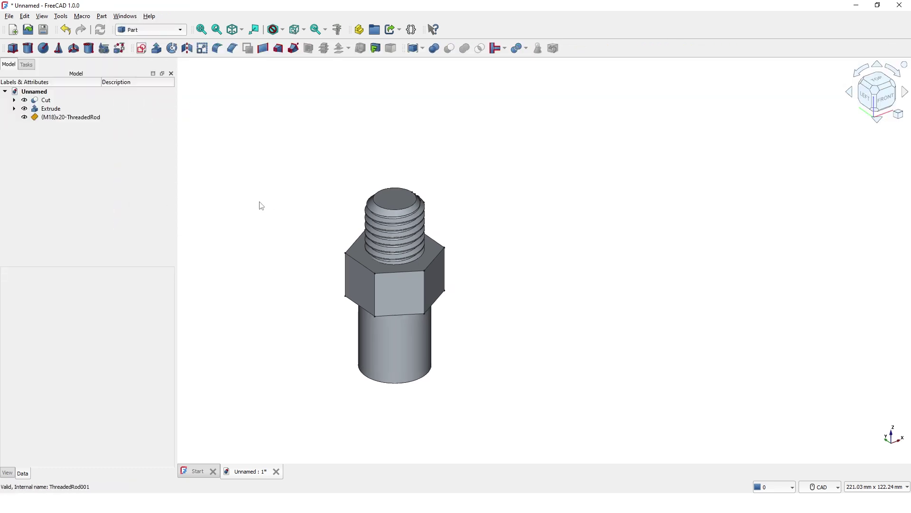
click(43, 101)
ctrl+click(32, 111)
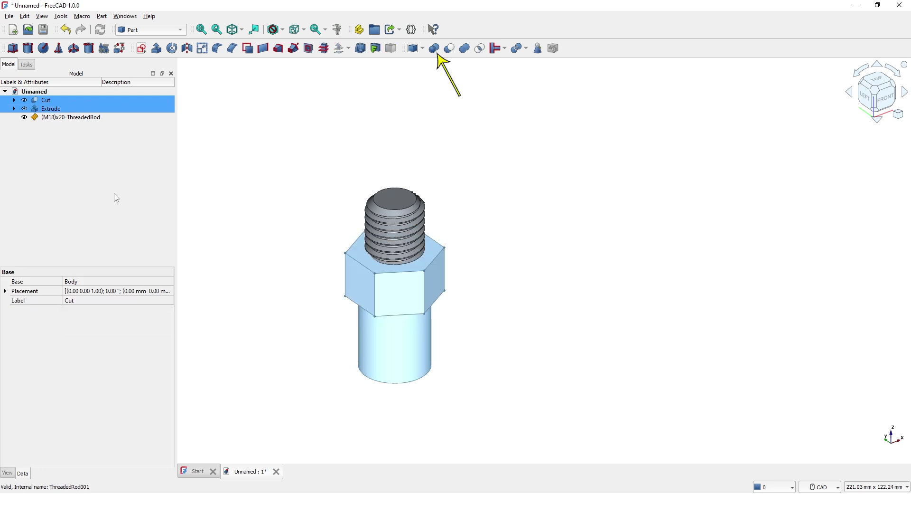
click(434, 48)
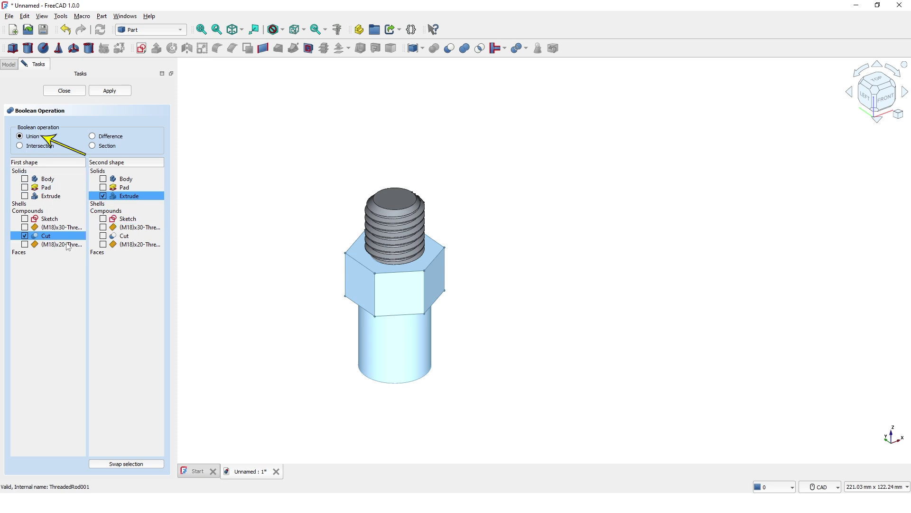
click(113, 91)
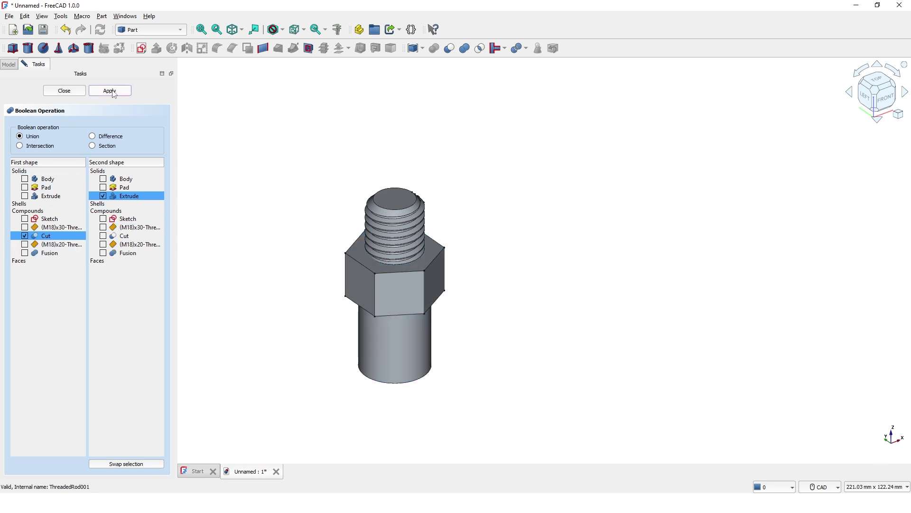
click(80, 92)
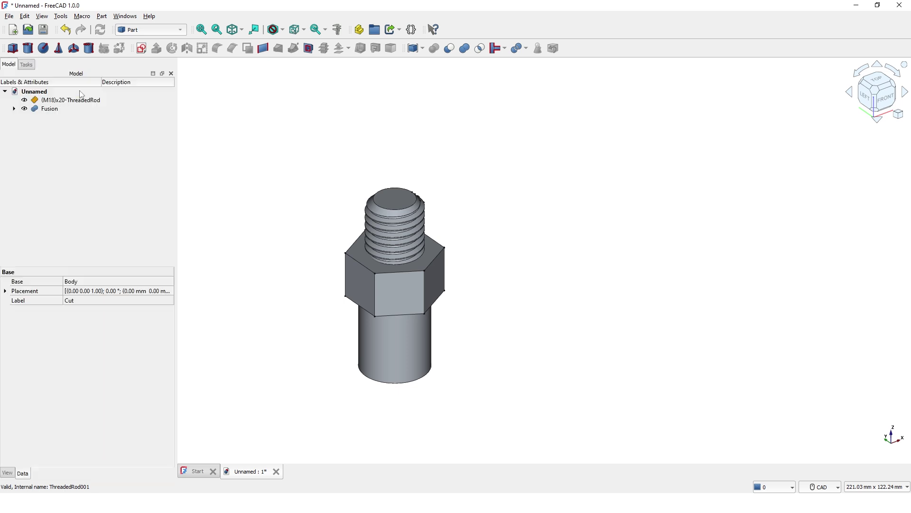
- Fuse the M18x20 threaded rod with the combined tube and hex head using a Boolean union
click(56, 100)
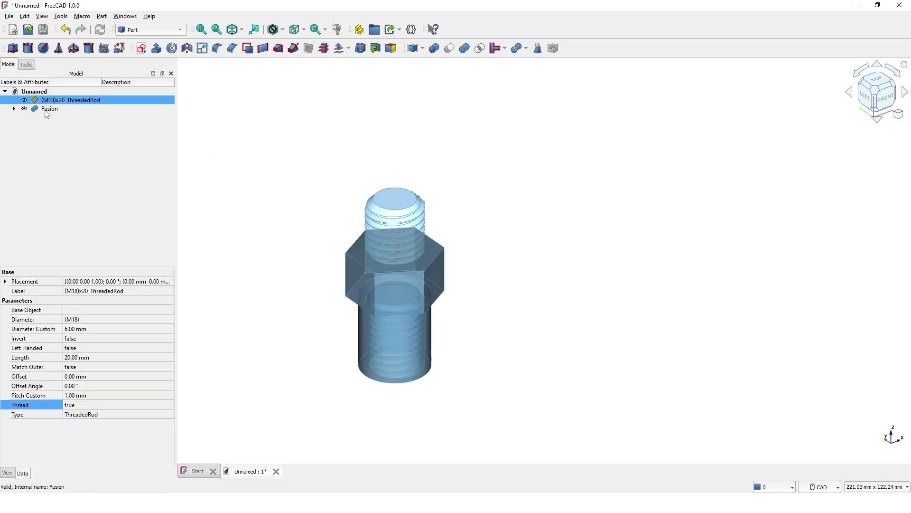
ctrl+click(46, 111)
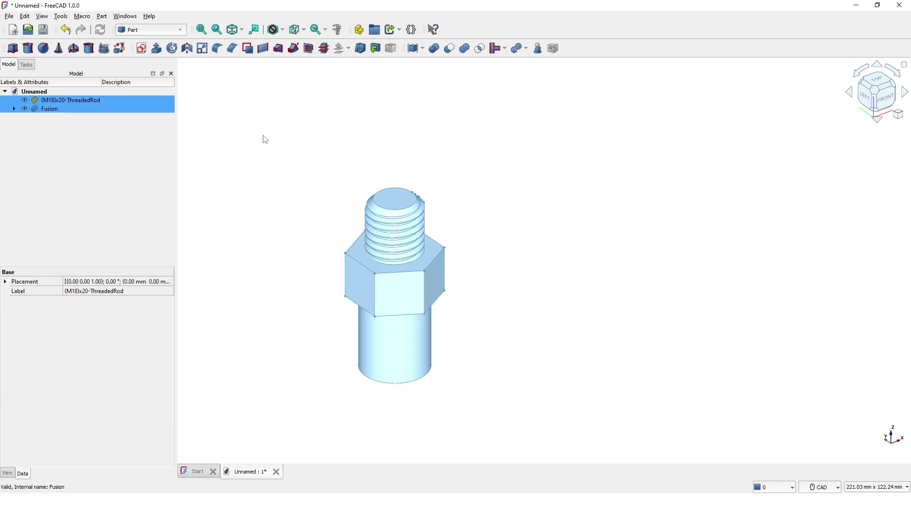
click(434, 49)
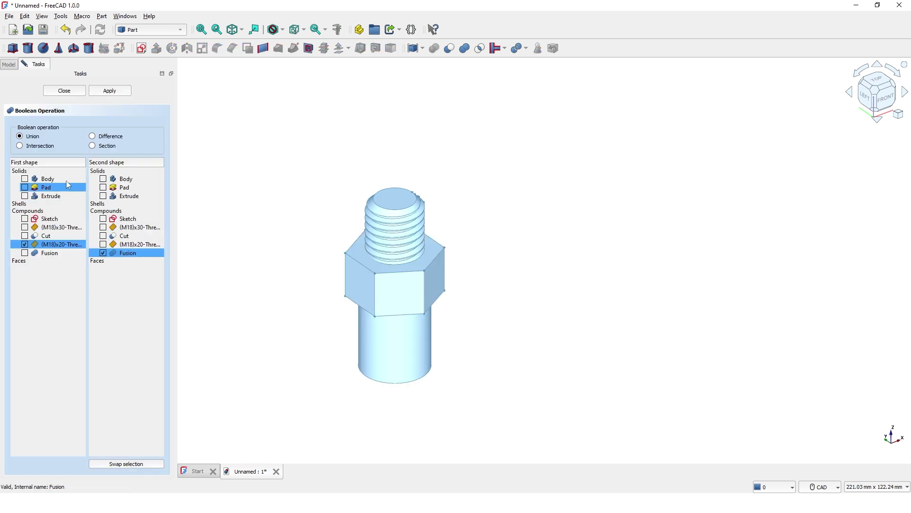
click(106, 91)
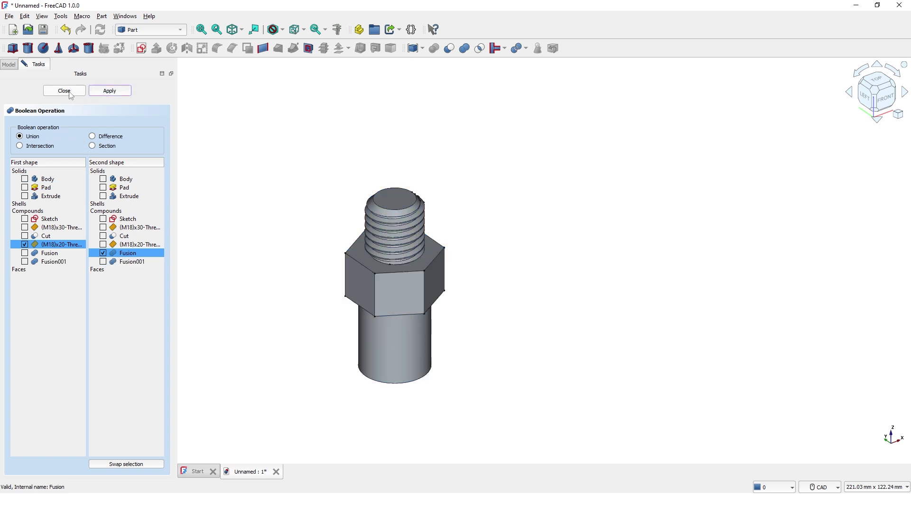
click(65, 91)
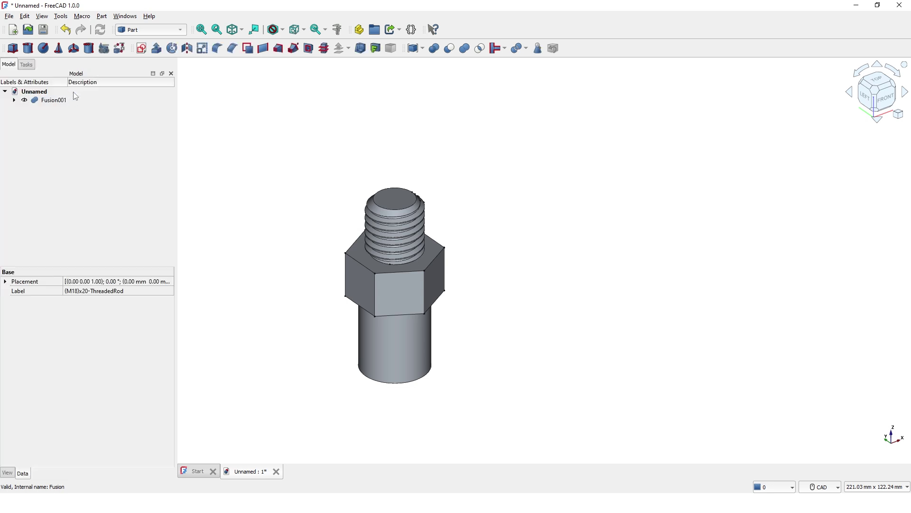
- Switch to the Part Design workbench and create a new body with the fully fused fitting as its base feature
middle_drag(291, 290, 310, 275)
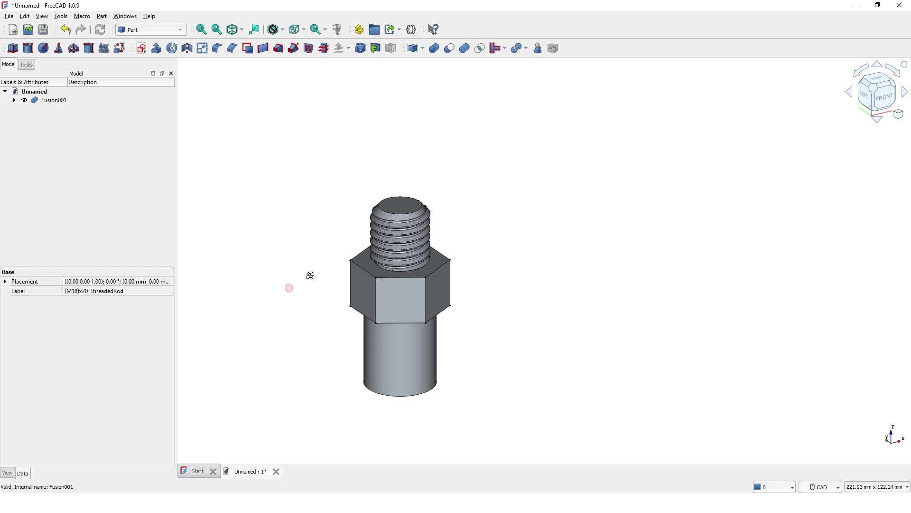
click(151, 29)
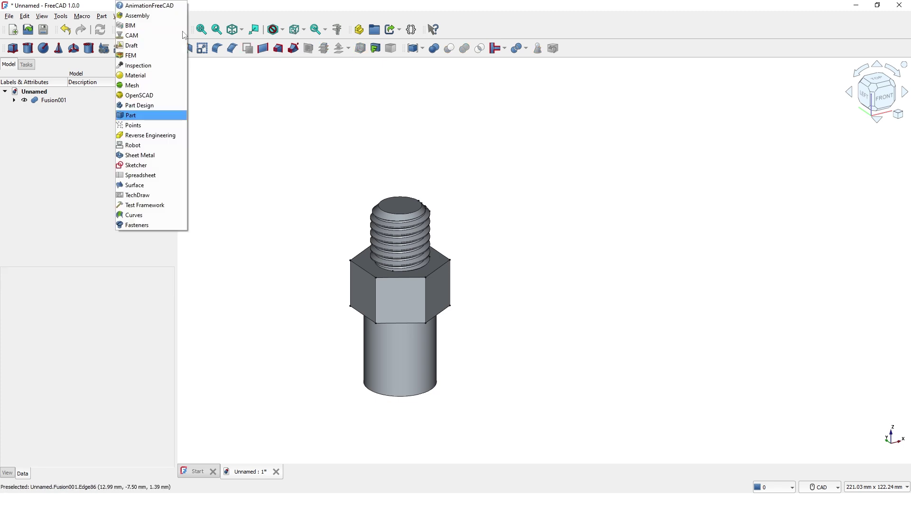
click(167, 109)
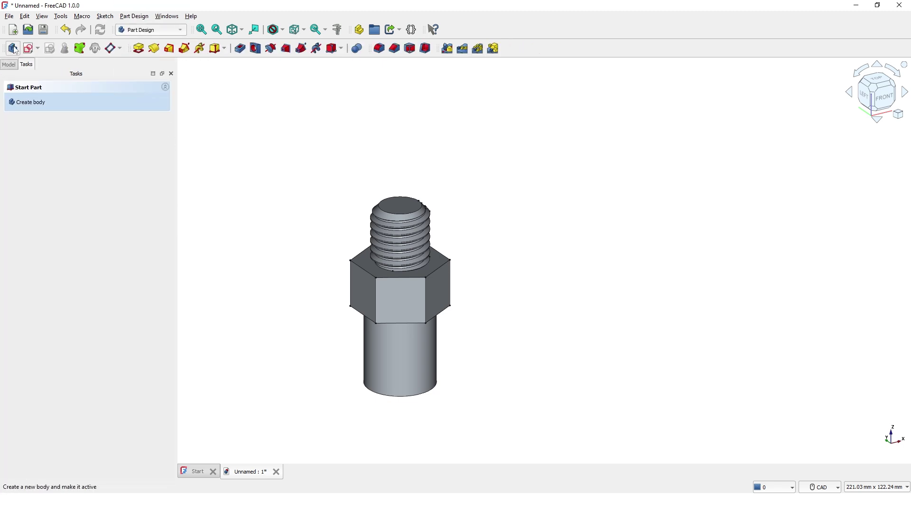
click(8, 64)
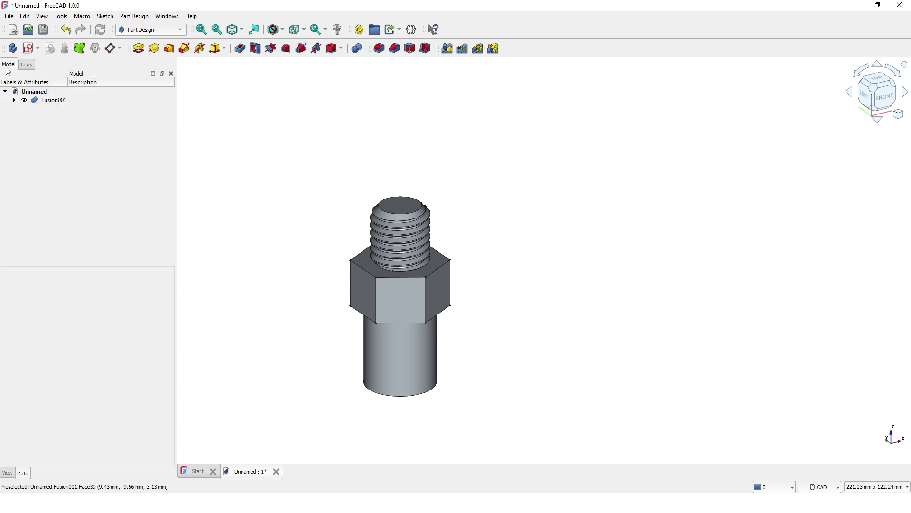
click(50, 100)
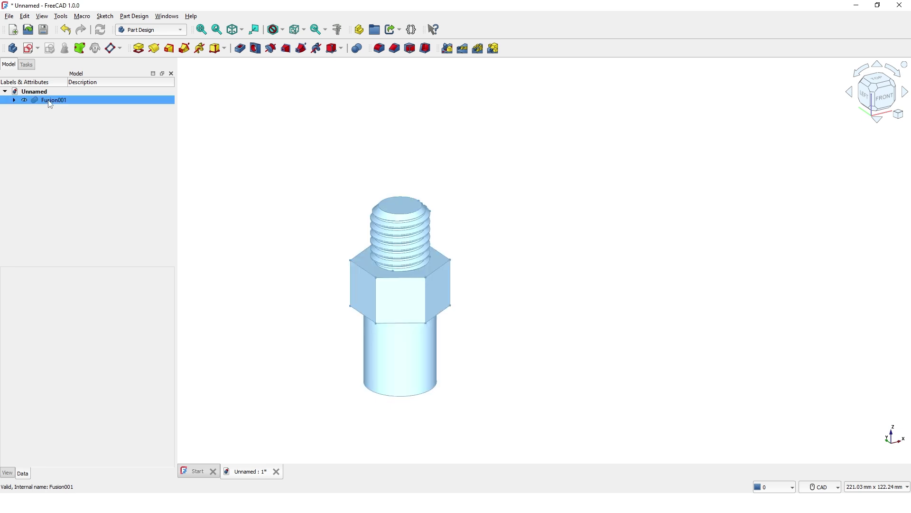
click(15, 50)
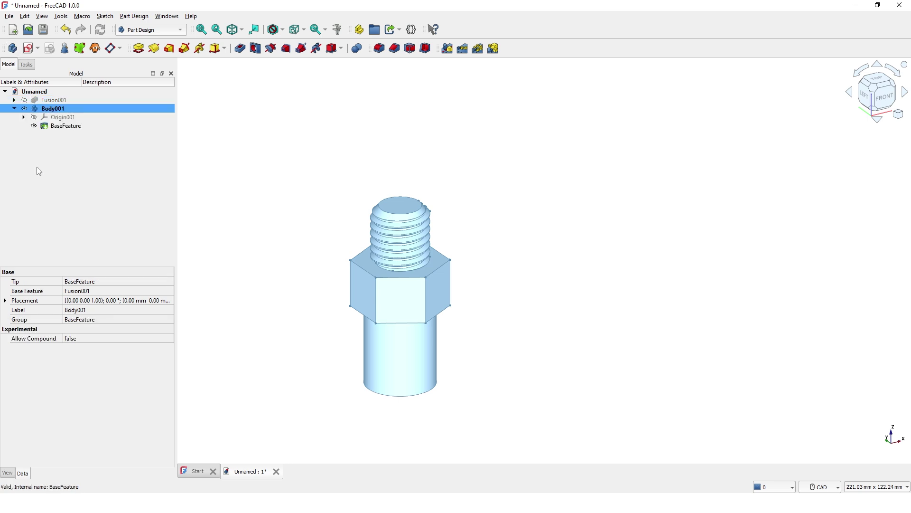
click(55, 185)
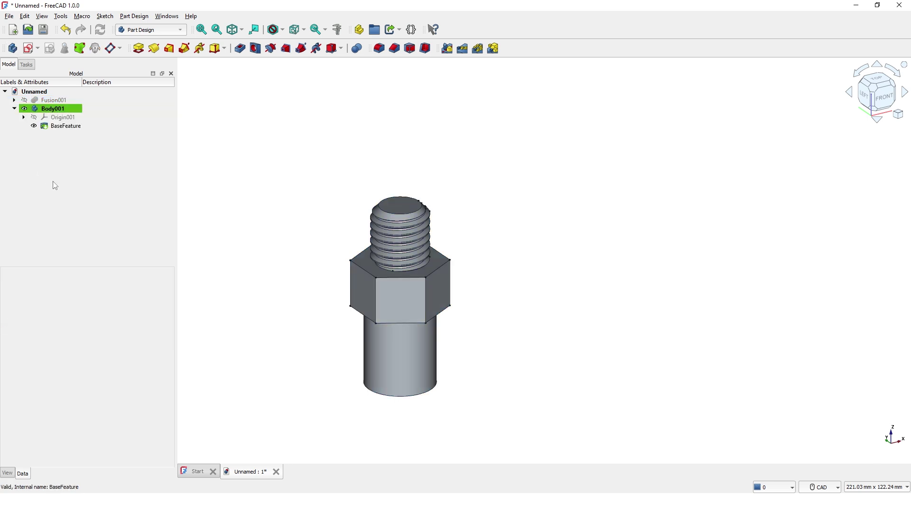
- Start a fillet with a 1 mm radius on the three front side faces of the hex head
ctrl+click(360, 296)
ctrl+click(385, 314)
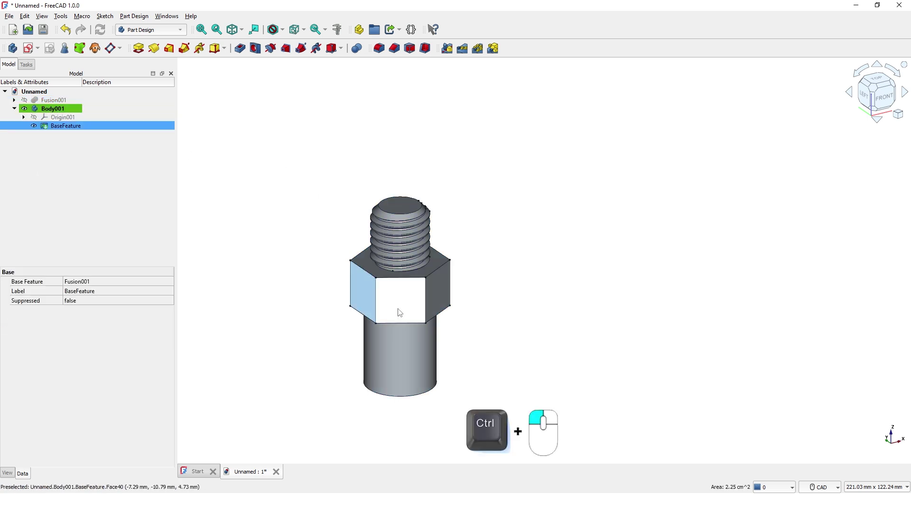
ctrl+click(437, 290)
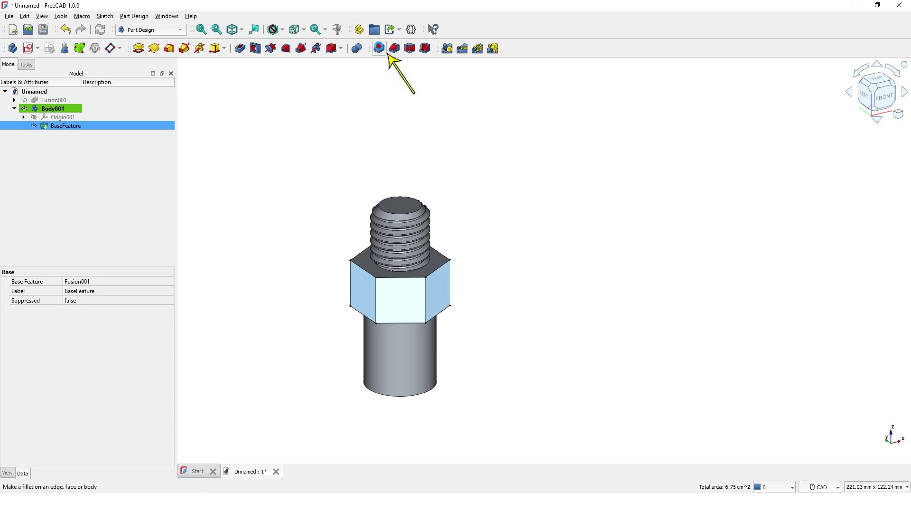
click(386, 53)
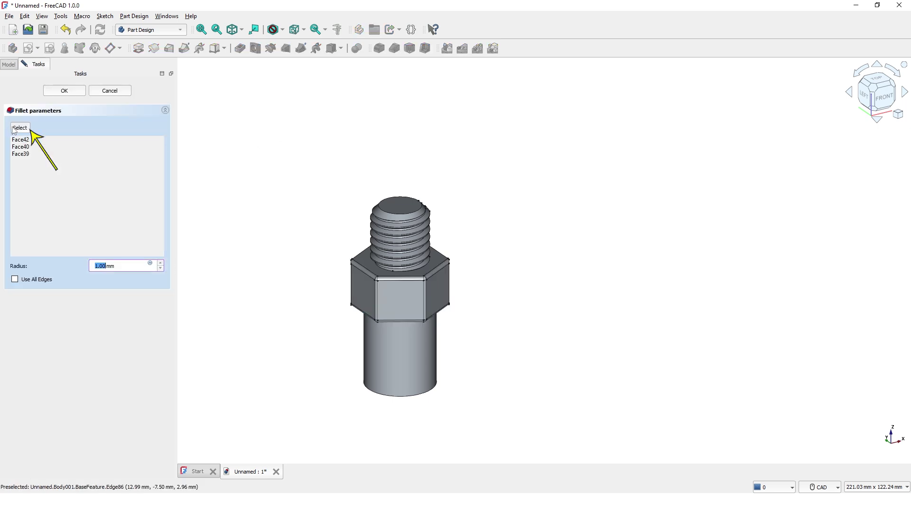
- Add the hex head's three remaining rear side faces to the 1 mm fillet and finish the fillet
click(19, 129)
middle_drag(300, 278, 650, 299)
click(451, 308)
click(463, 307)
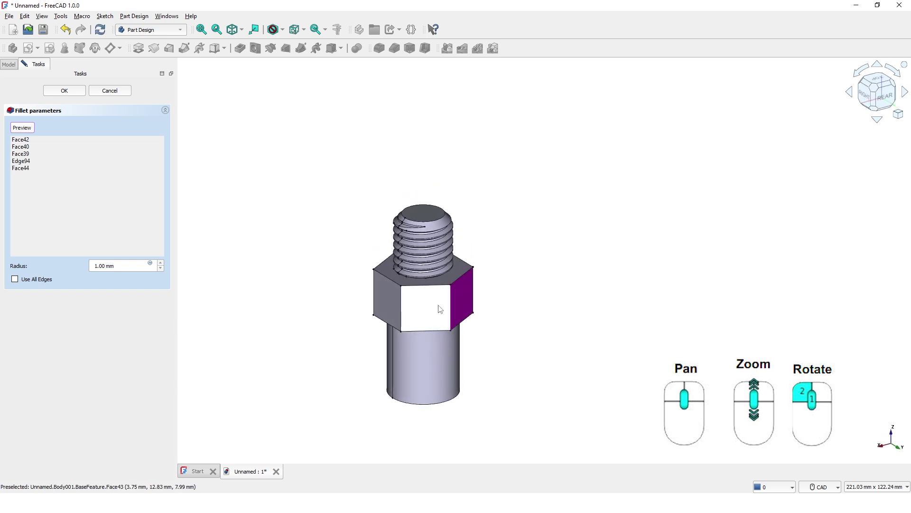
click(436, 310)
click(387, 310)
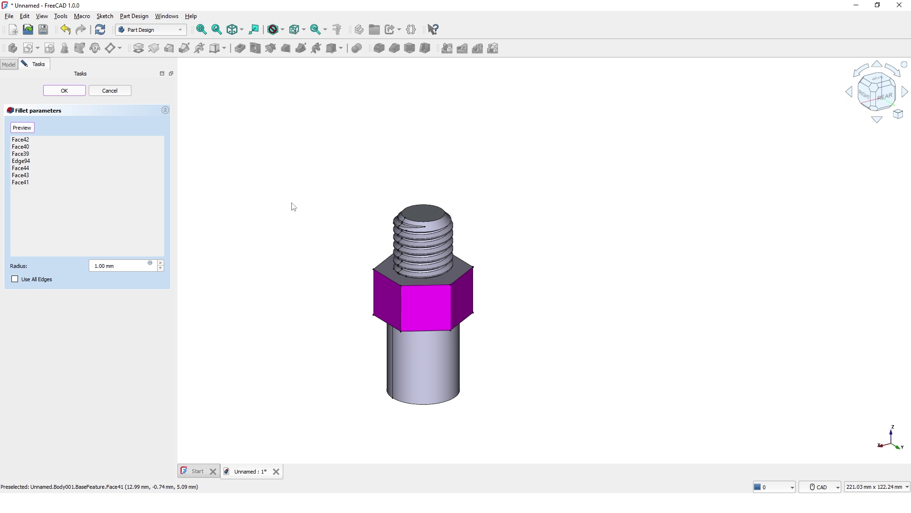
- Fillet the outer cylindrical face of the lower tube with a 0.5 mm radius
middle_drag(297, 276, 324, 222)
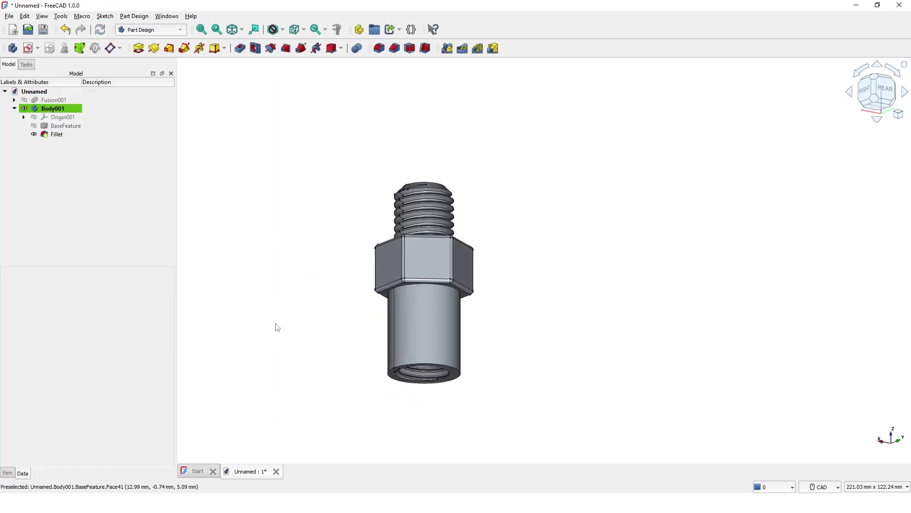
click(394, 341)
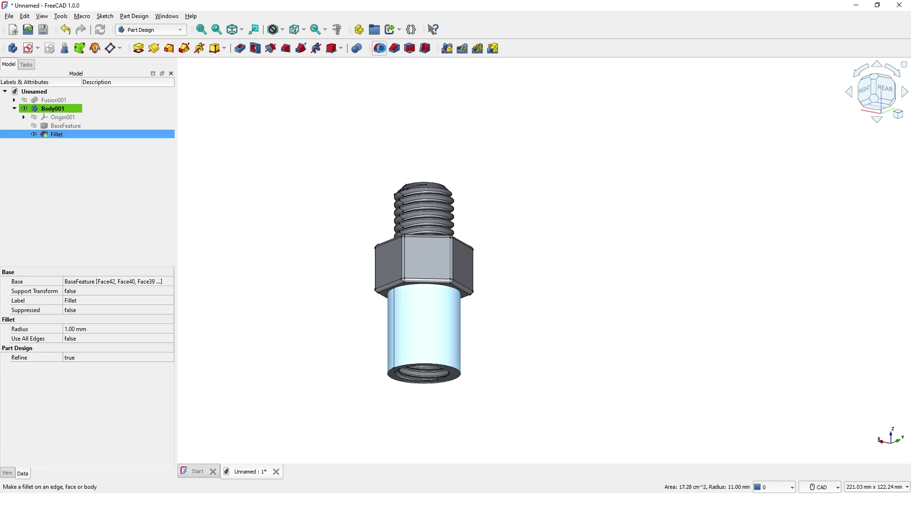
click(379, 48)
text(.5mm)
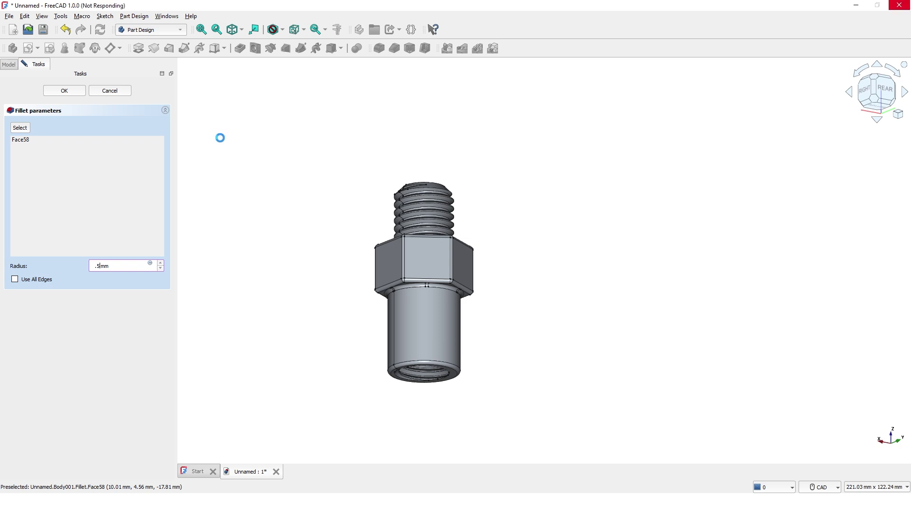
key(Return)
- Set the shape appearance colour of the whole filleted body (Body001) to the basic orange
middle_drag(303, 190, 332, 255)
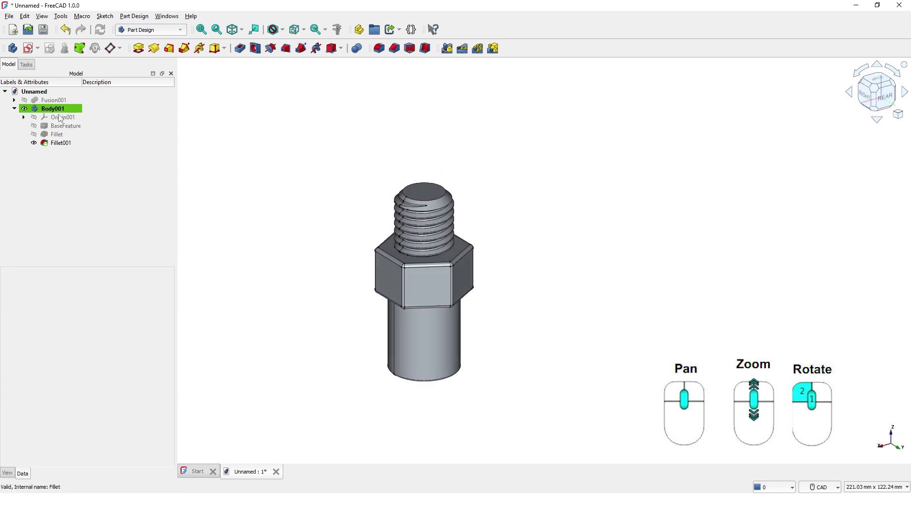
click(37, 112)
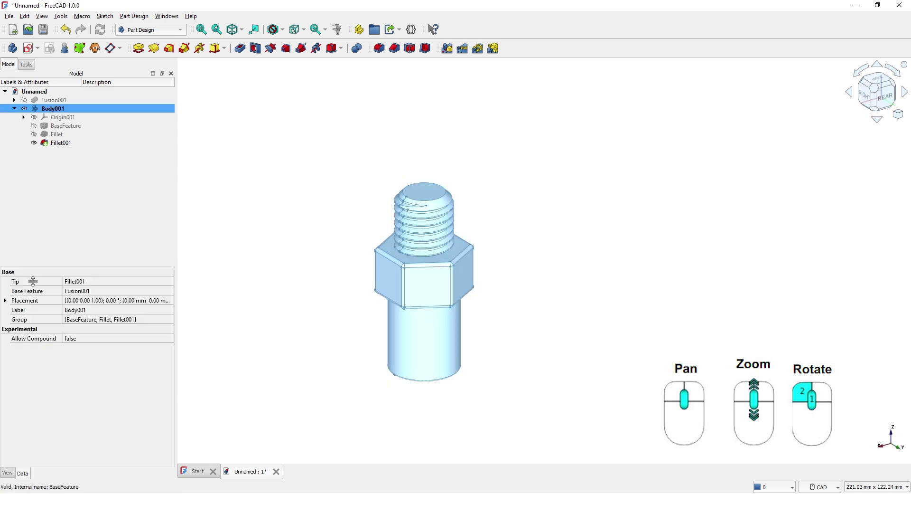
click(7, 472)
click(71, 435)
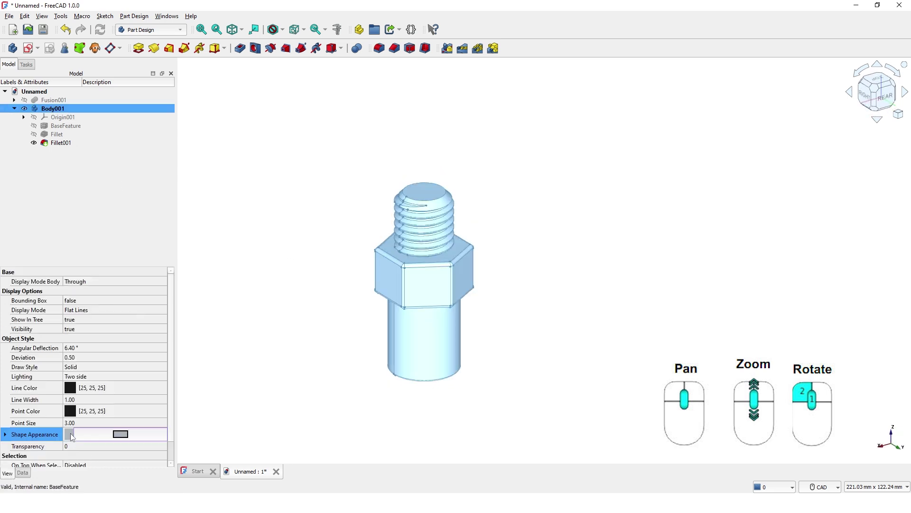
click(120, 433)
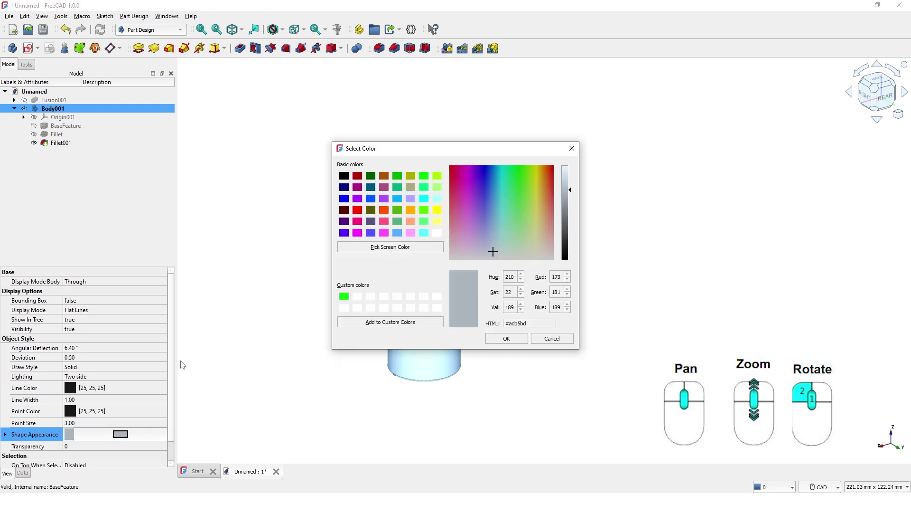
click(411, 209)
click(506, 337)
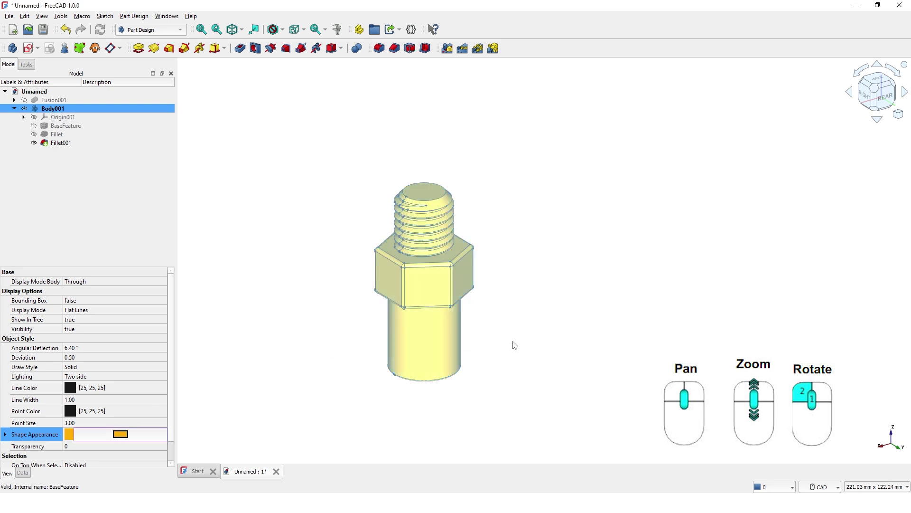
- Examine the coloured fitting from several angles, including its internal thread, external thread and filleted hex head
middle_drag(475, 380, 593, 248)
click(862, 88)
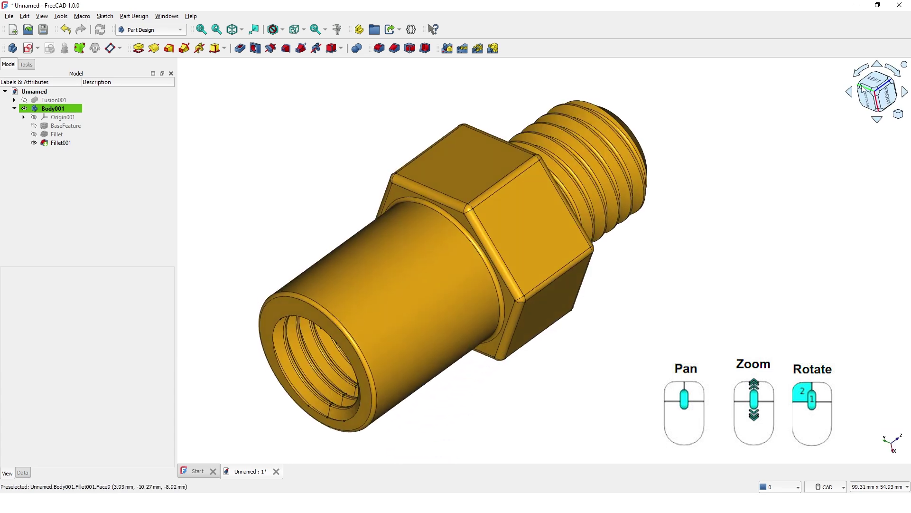
click(861, 88)
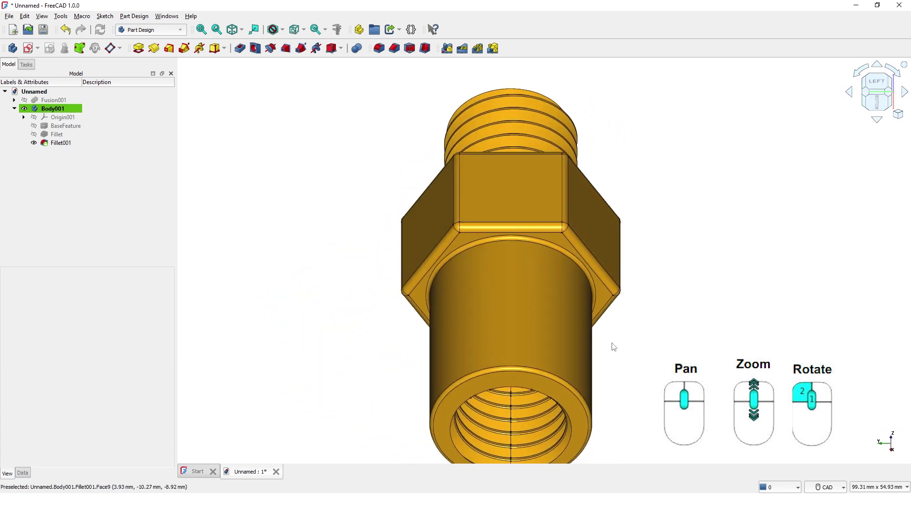
scroll(612, 346, down, 2)
middle_drag(570, 350, 514, 337)
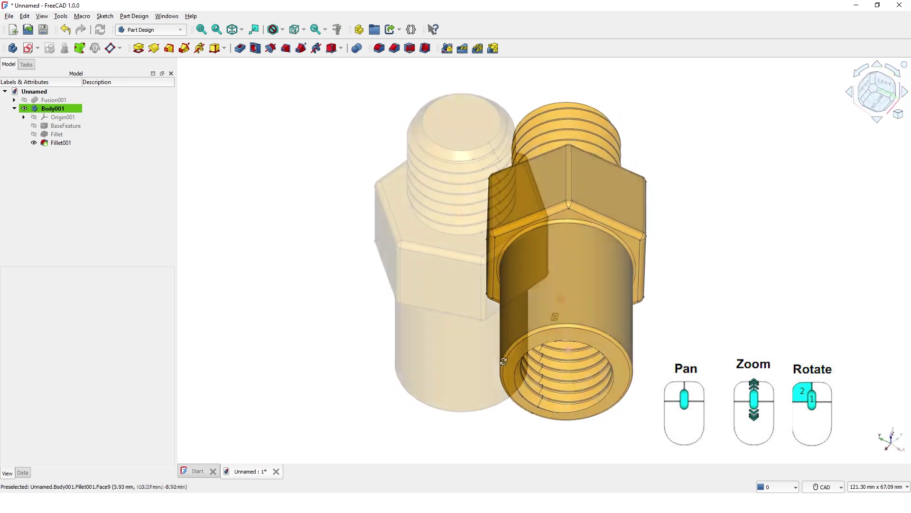